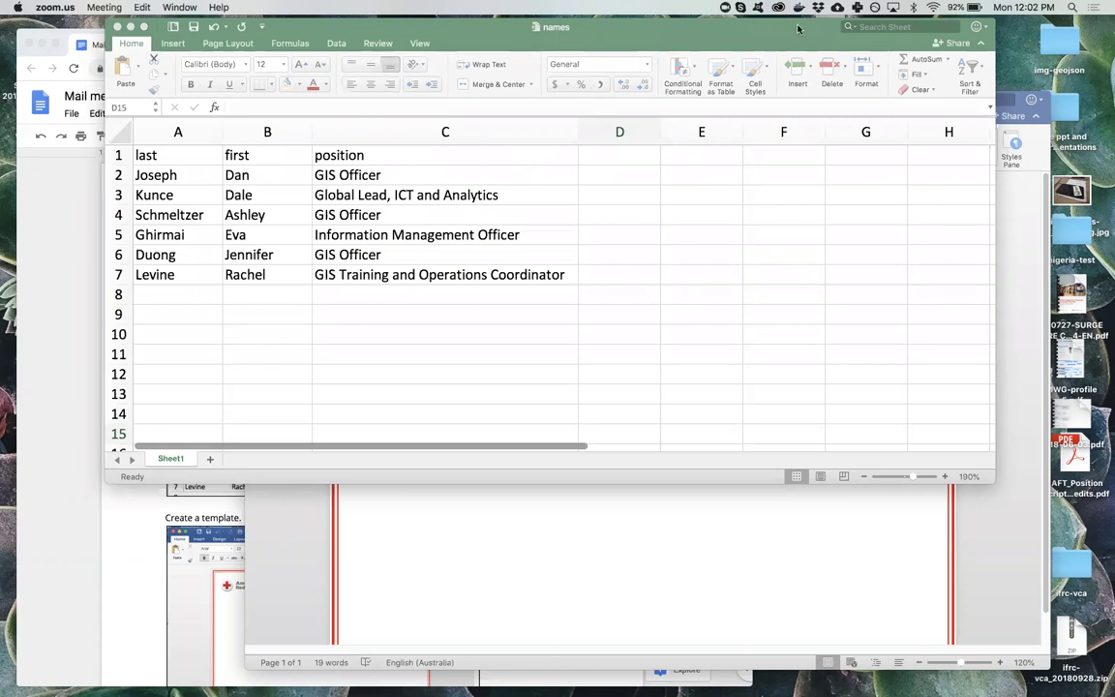
# Reposition the Excel names window, then bring the Google Docs mail merge guide forward.
pyautogui.click(717, 27)
pyautogui.moveTo(723, 23); pyautogui.dragTo(711, 60)
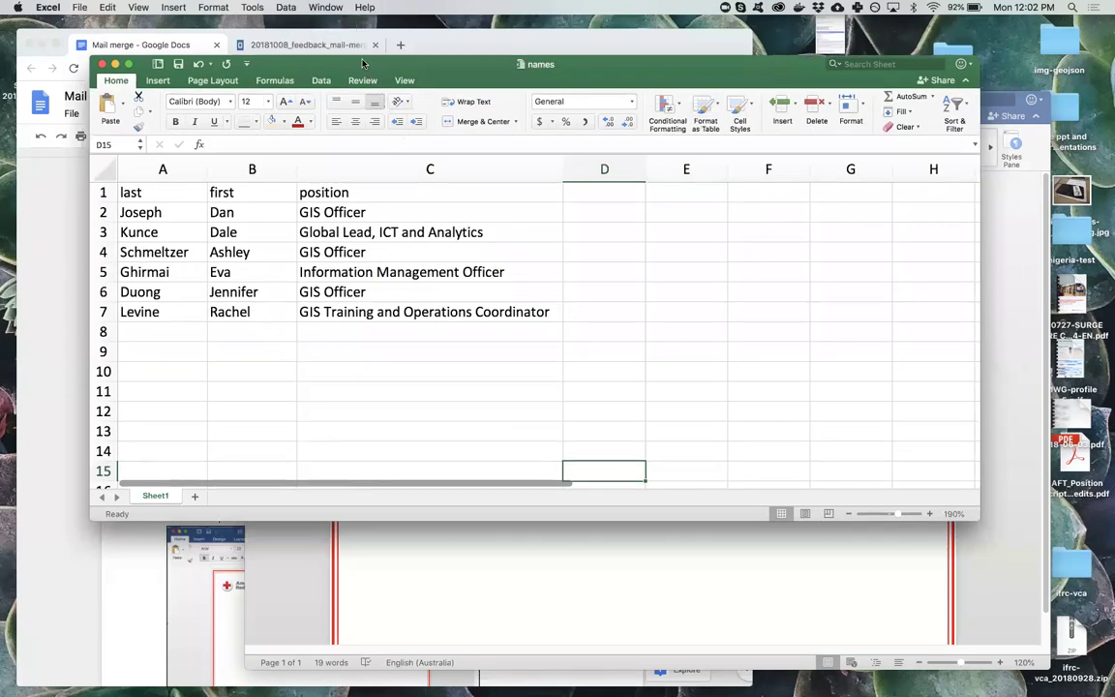
pyautogui.moveTo(362, 63); pyautogui.dragTo(416, 75)
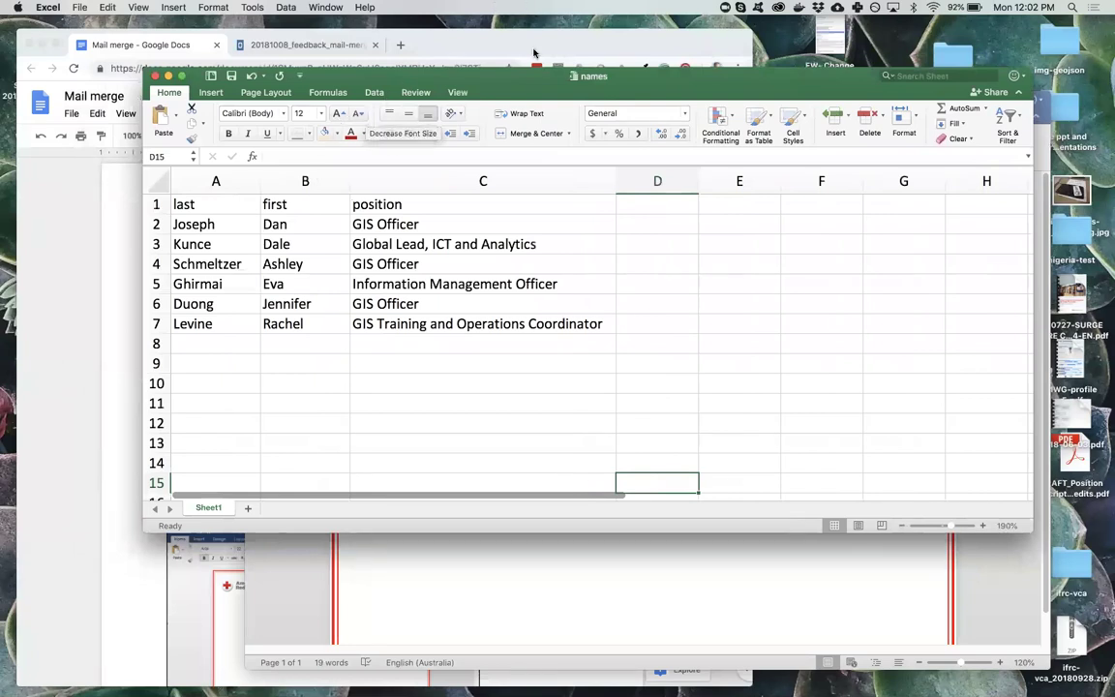
pyautogui.moveTo(533, 78); pyautogui.dragTo(558, 61)
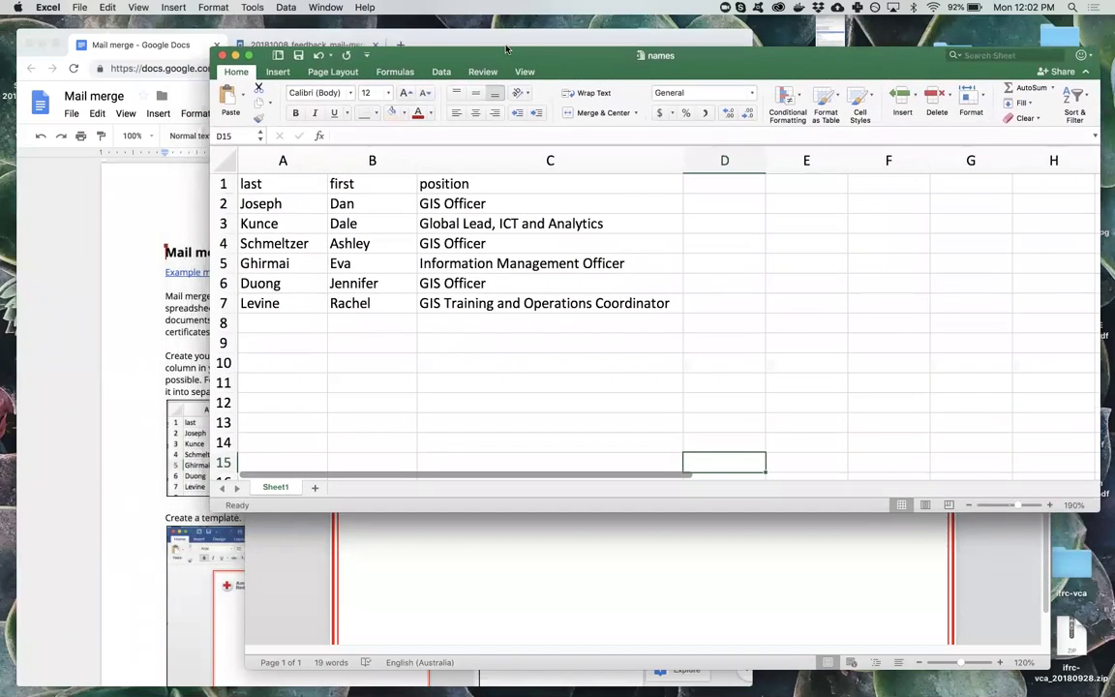
pyautogui.click(126, 333)
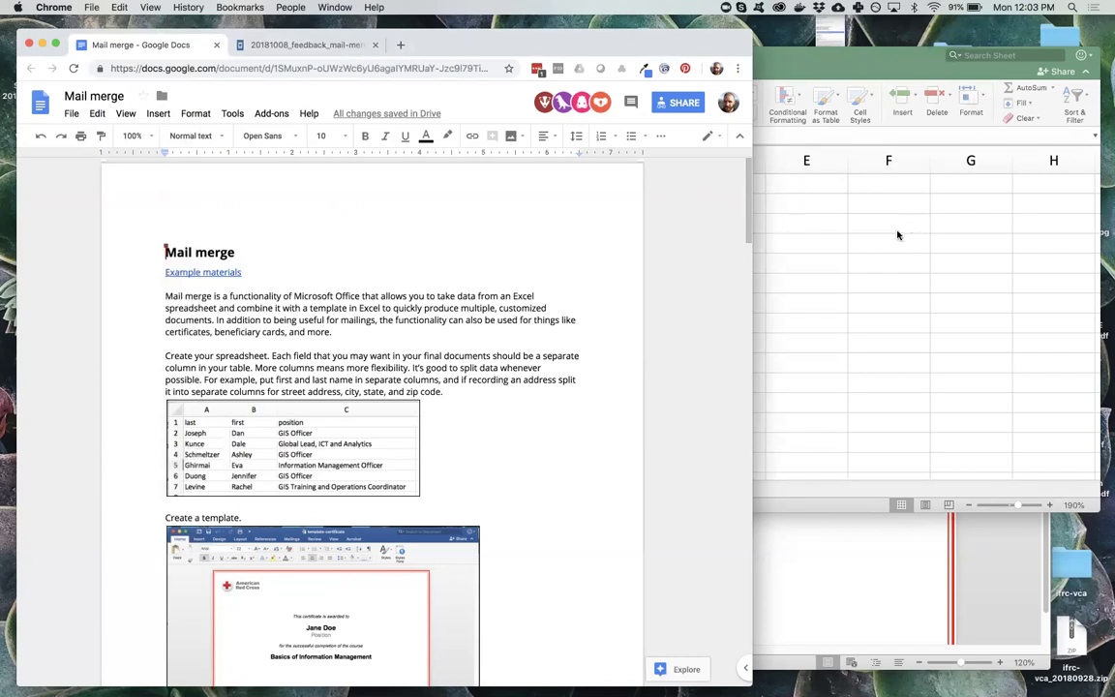
# Bring the Excel names workbook forward and move its window up and left over Chrome.
pyautogui.click(866, 118)
pyautogui.moveTo(774, 56); pyautogui.dragTo(691, 106)
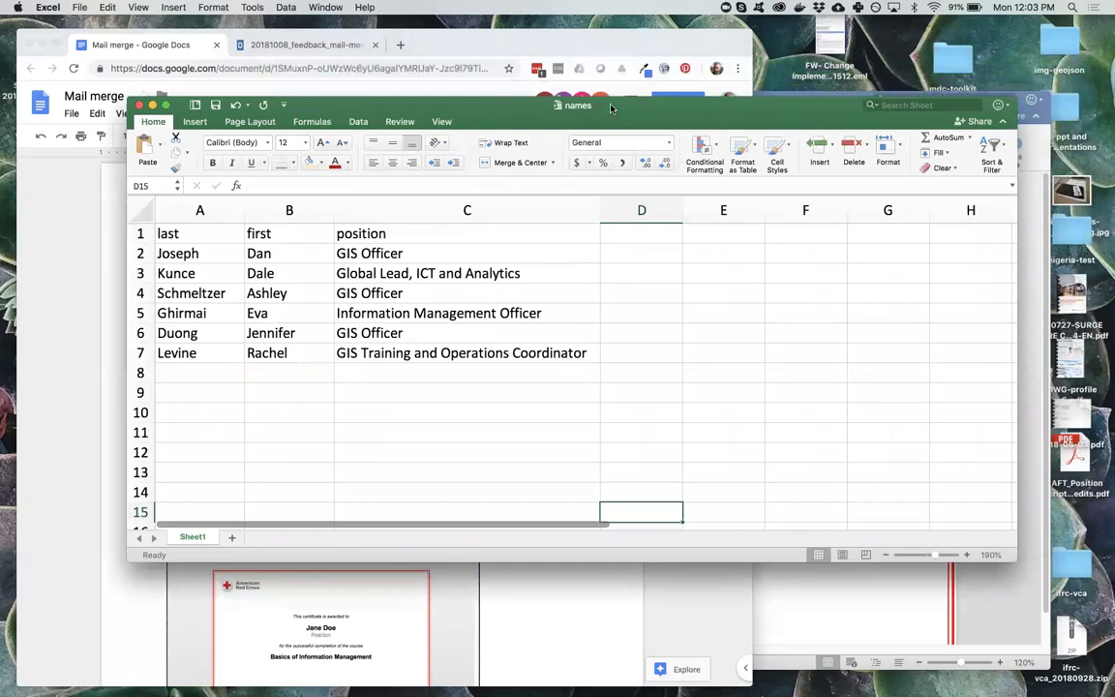
pyautogui.moveTo(610, 107); pyautogui.dragTo(613, 105)
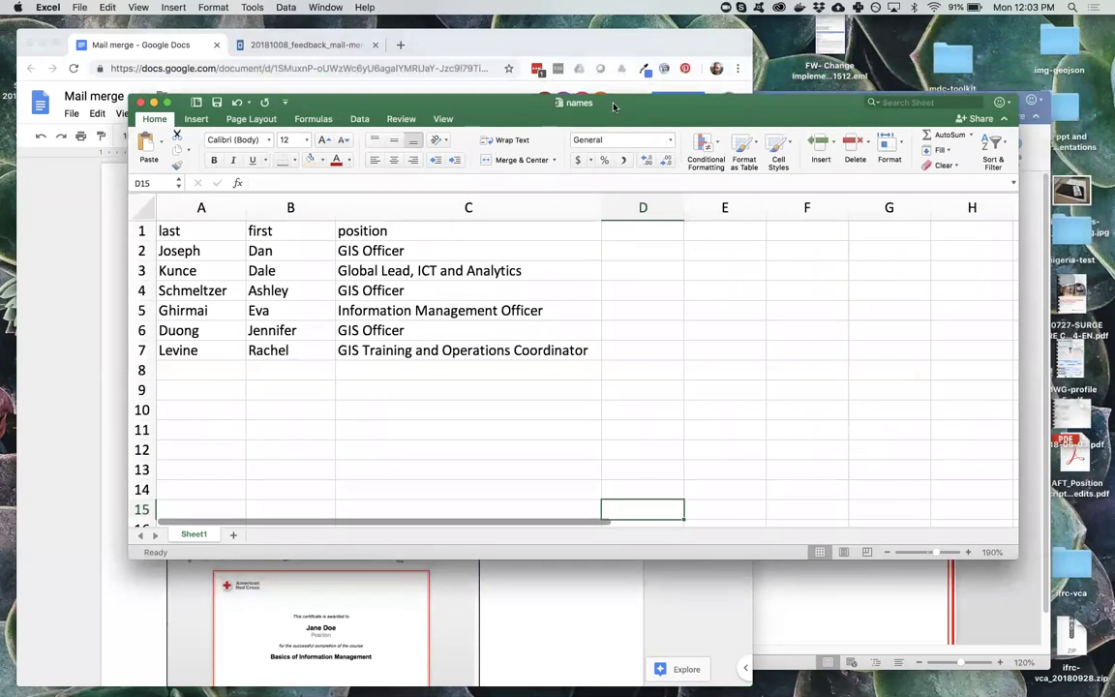
pyautogui.moveTo(613, 107); pyautogui.dragTo(612, 101)
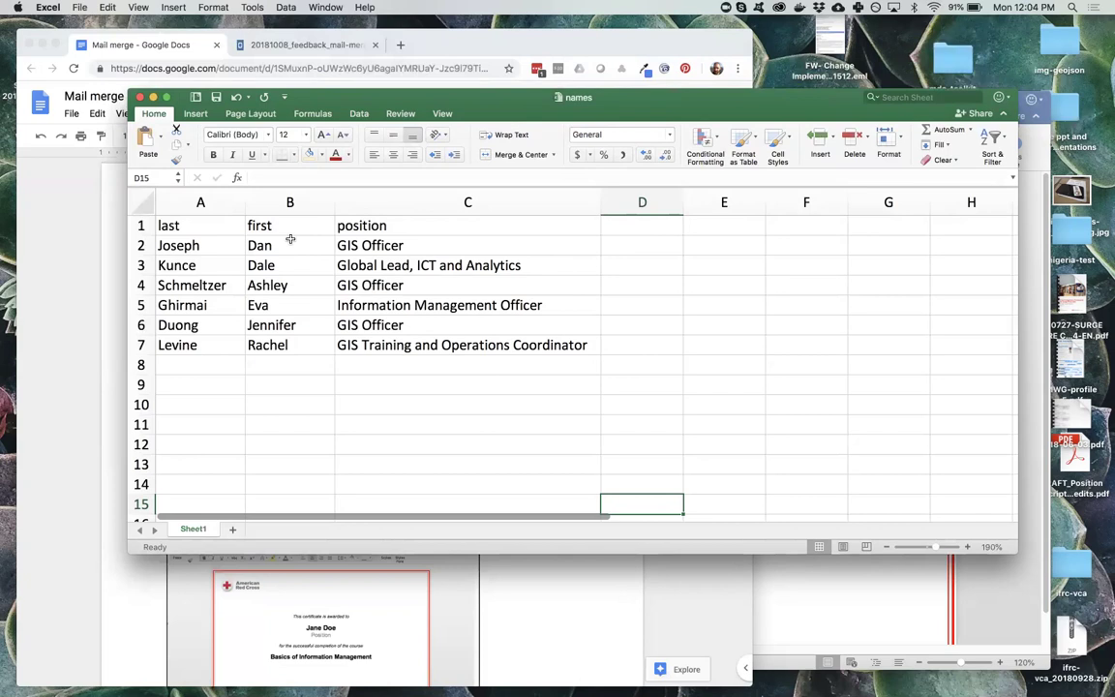
pyautogui.moveTo(466, 97); pyautogui.dragTo(431, 103)
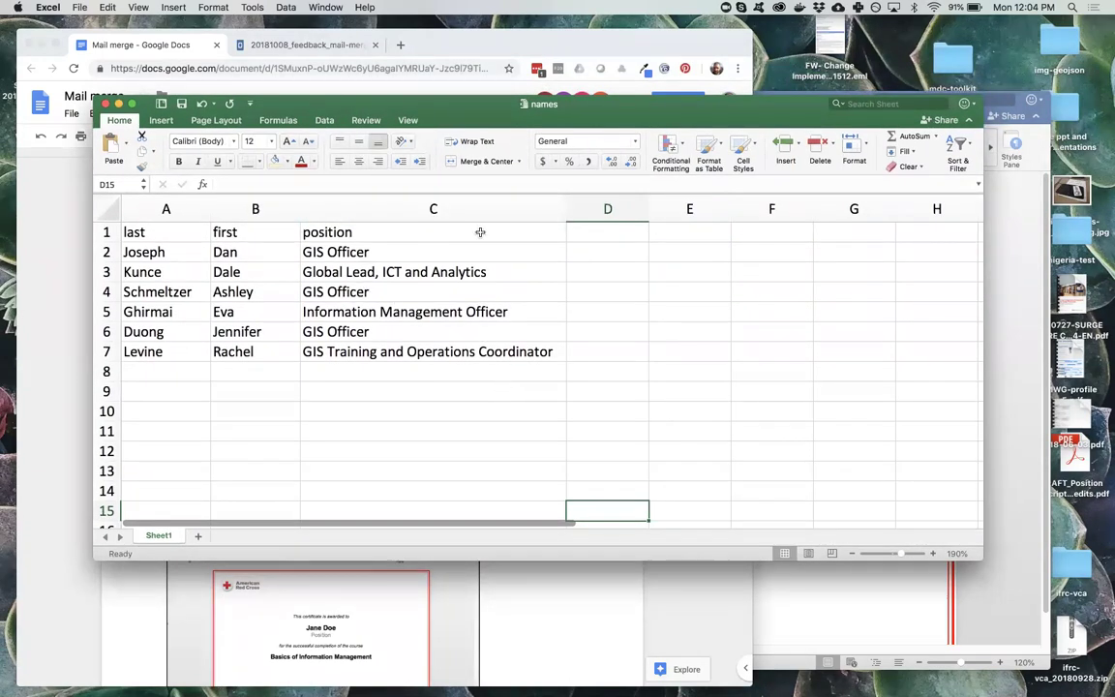
pyautogui.moveTo(407, 101); pyautogui.dragTo(380, 47)
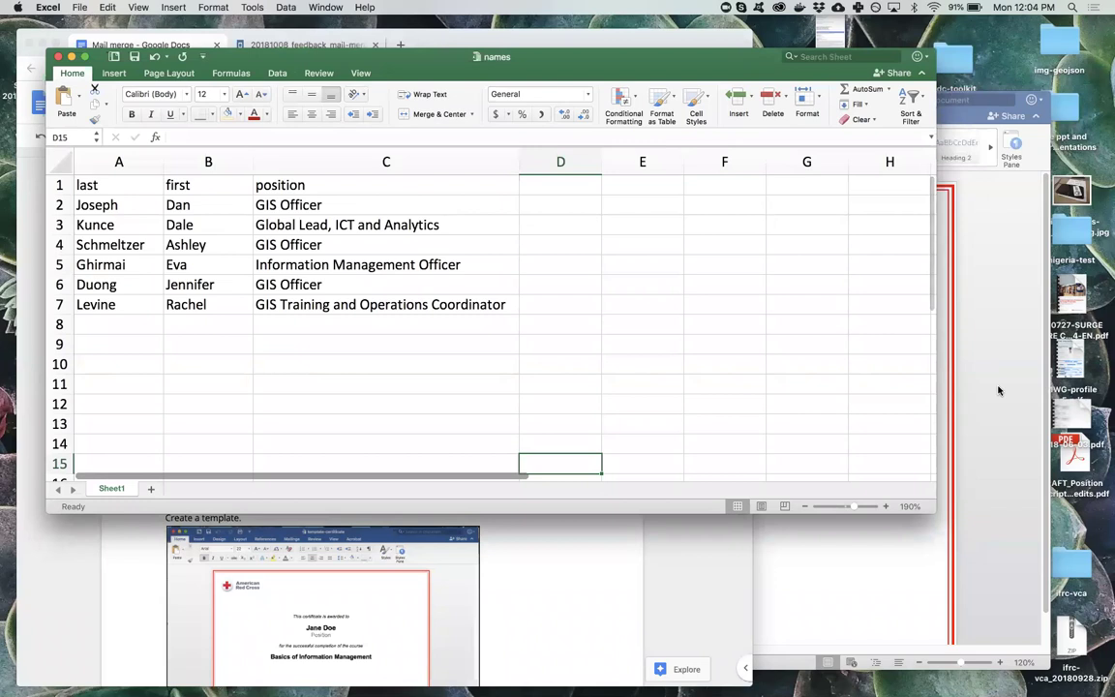
# Bring the template-certificate document forward, move and enlarge its window, and show Mailings.
pyautogui.click(1001, 387)
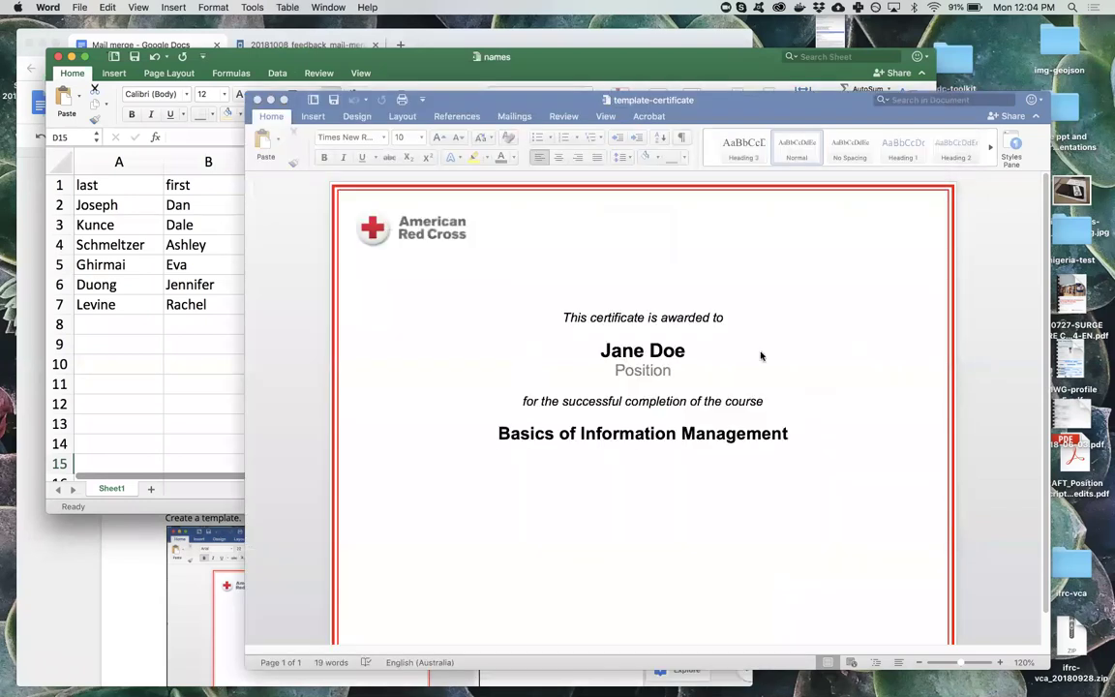
pyautogui.moveTo(709, 100); pyautogui.dragTo(712, 80)
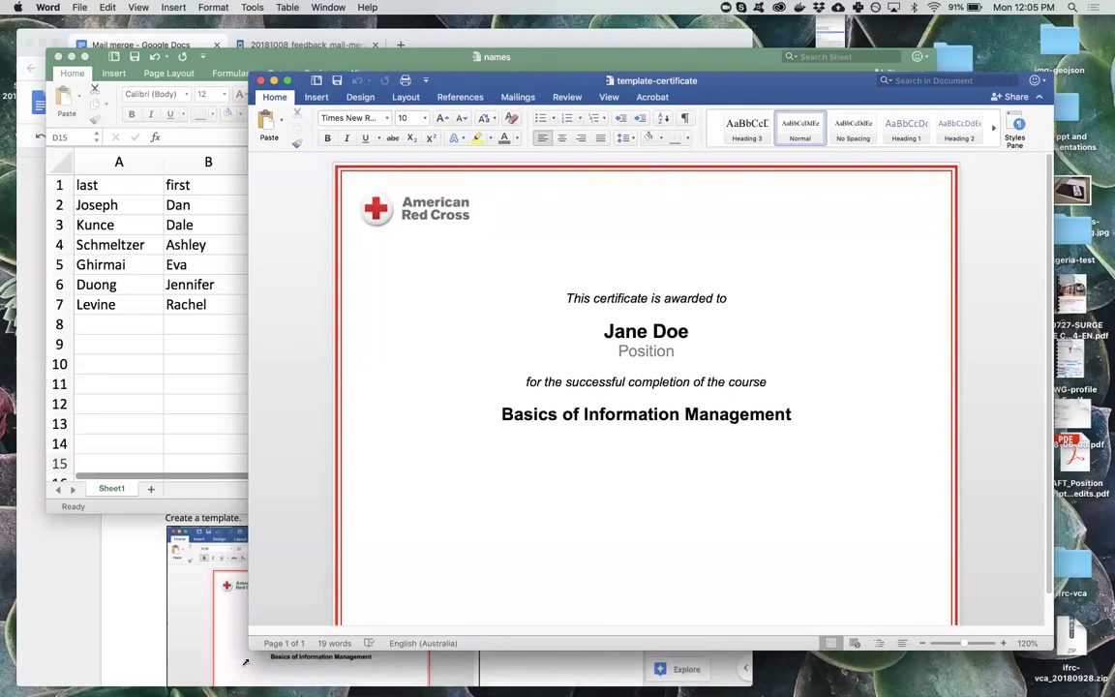
pyautogui.moveTo(247, 650); pyautogui.dragTo(237, 677)
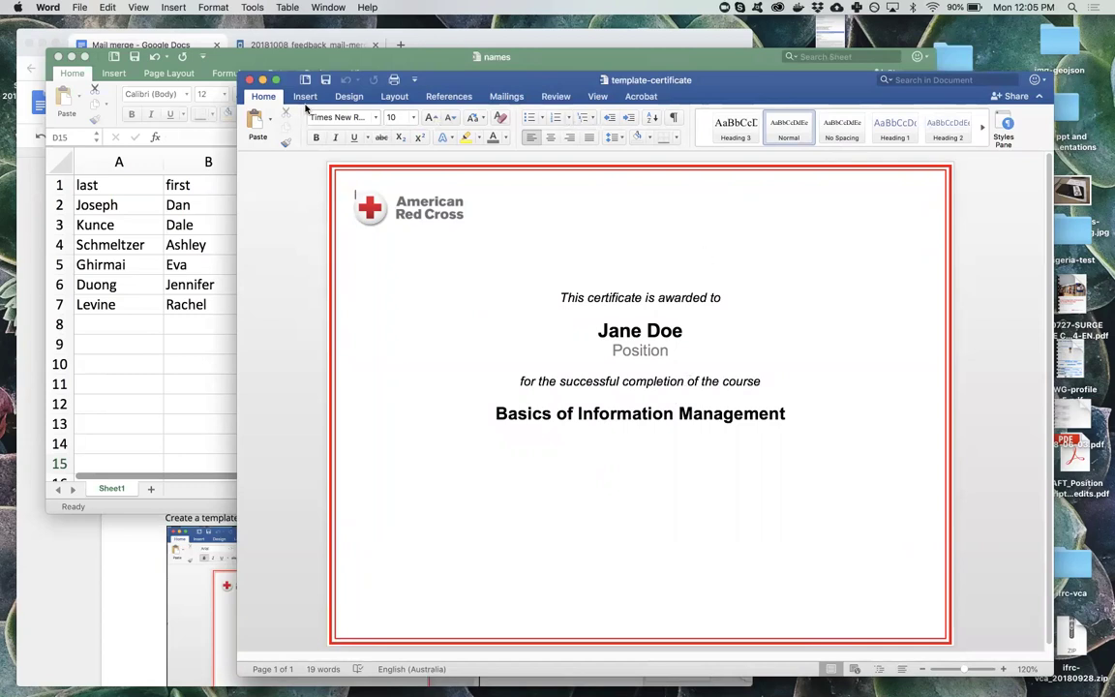
pyautogui.click(515, 96)
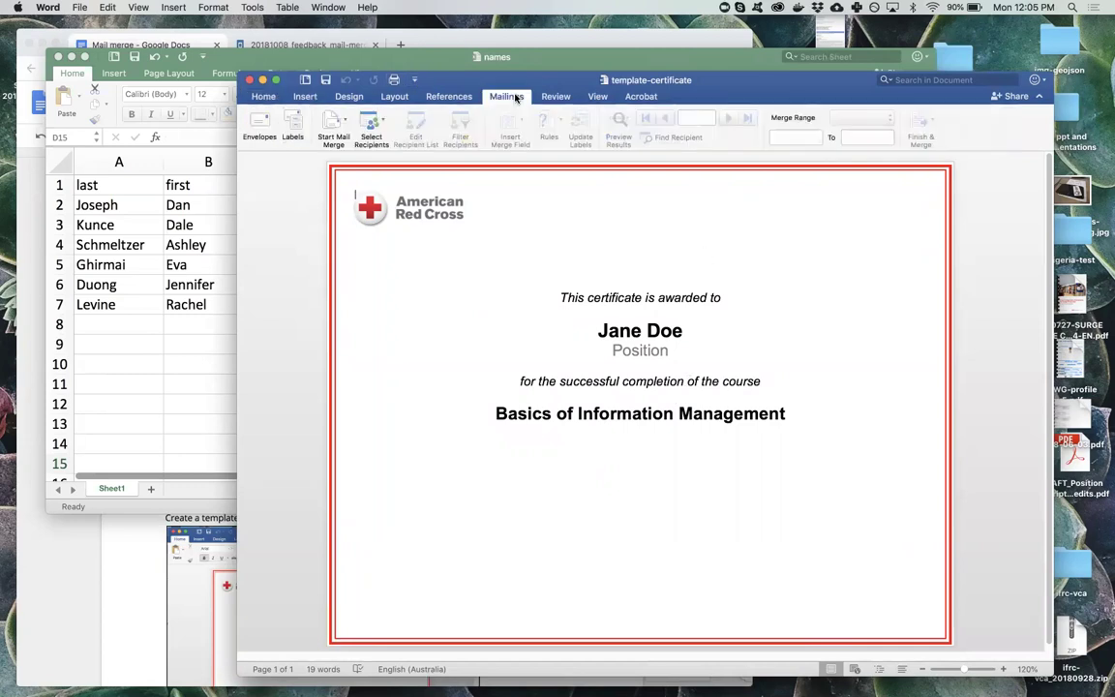
# Choose Use an Existing List for recipients and open the red-cross folder on Google Drive.
pyautogui.click(375, 120)
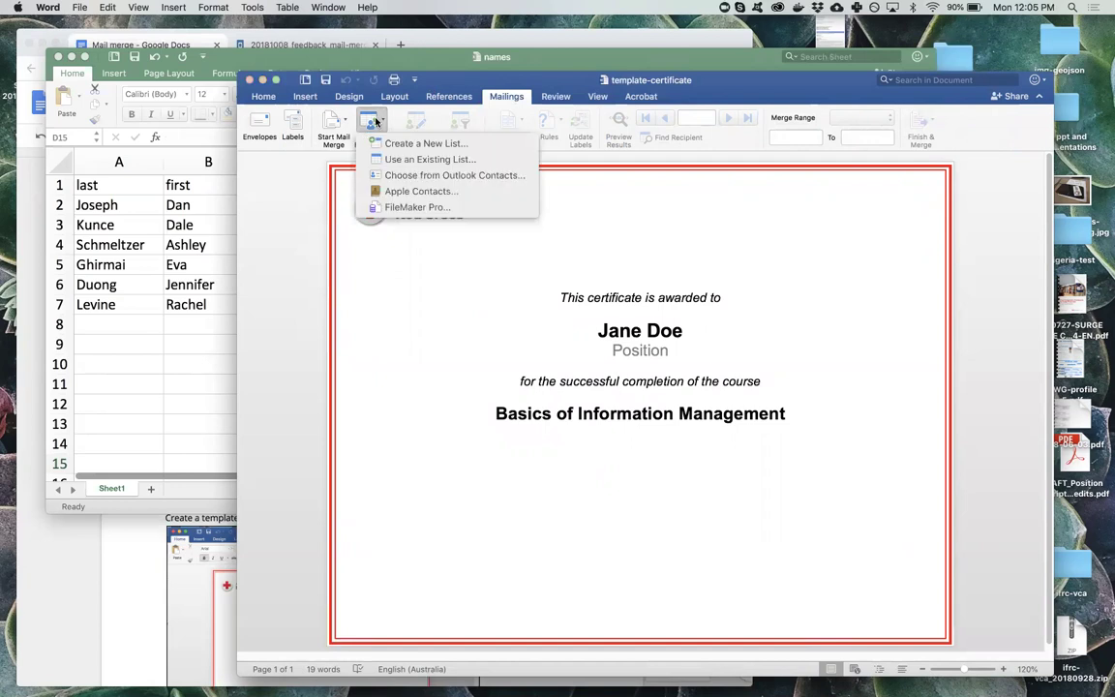
pyautogui.click(448, 161)
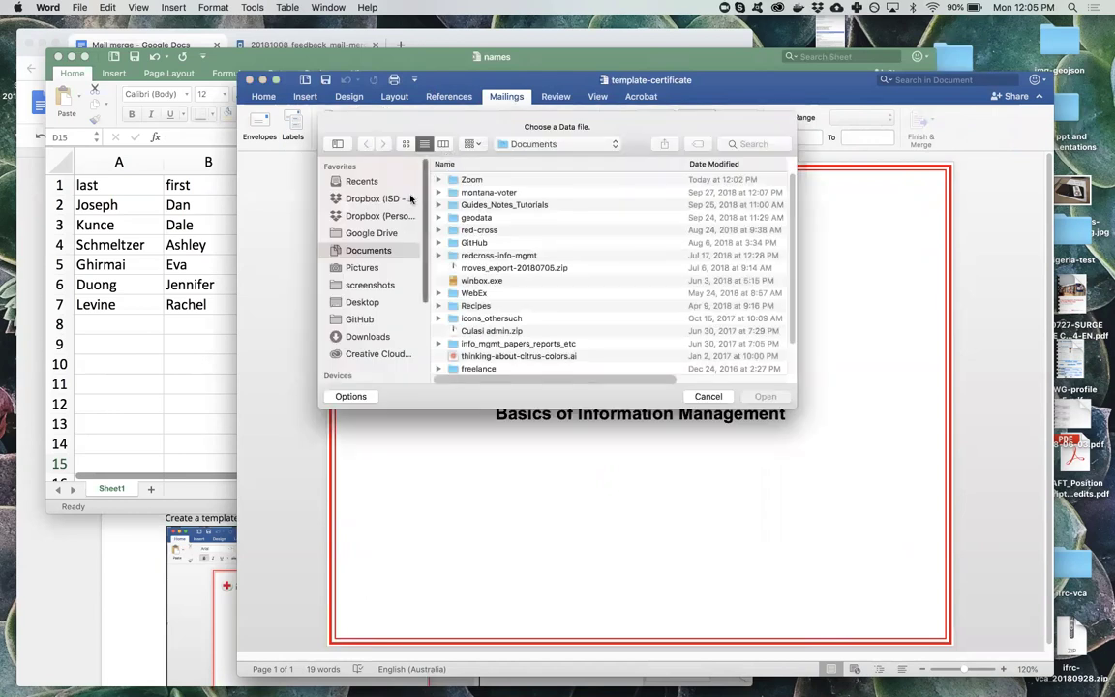
pyautogui.click(372, 234)
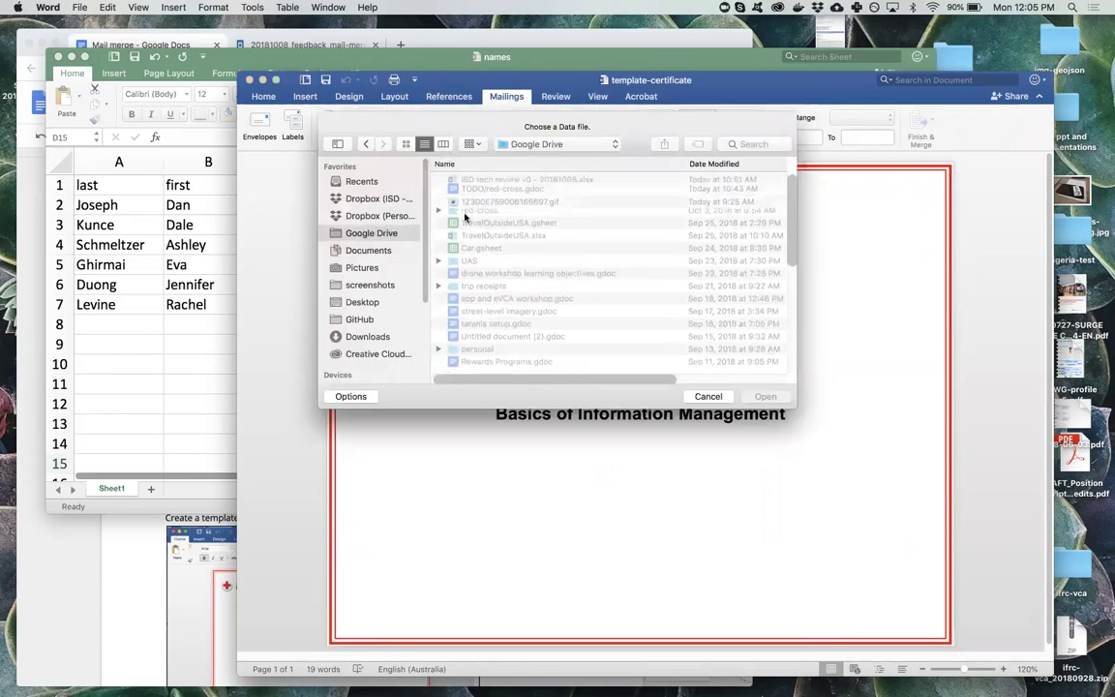
pyautogui.click(487, 219)
pyautogui.doubleClick(489, 219)
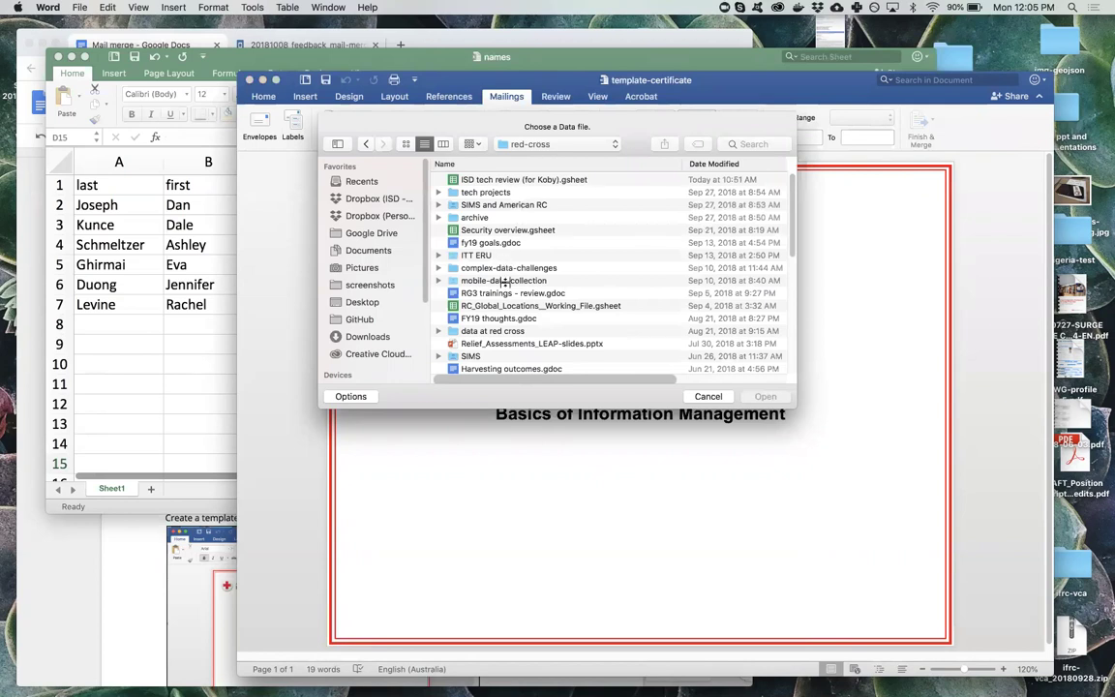
# Go through tech projects and mini-lessons to the Mail merge folder and open names.xlsx.
pyautogui.scroll(-1, 492, 272)
pyautogui.scroll(-10, 493, 272)
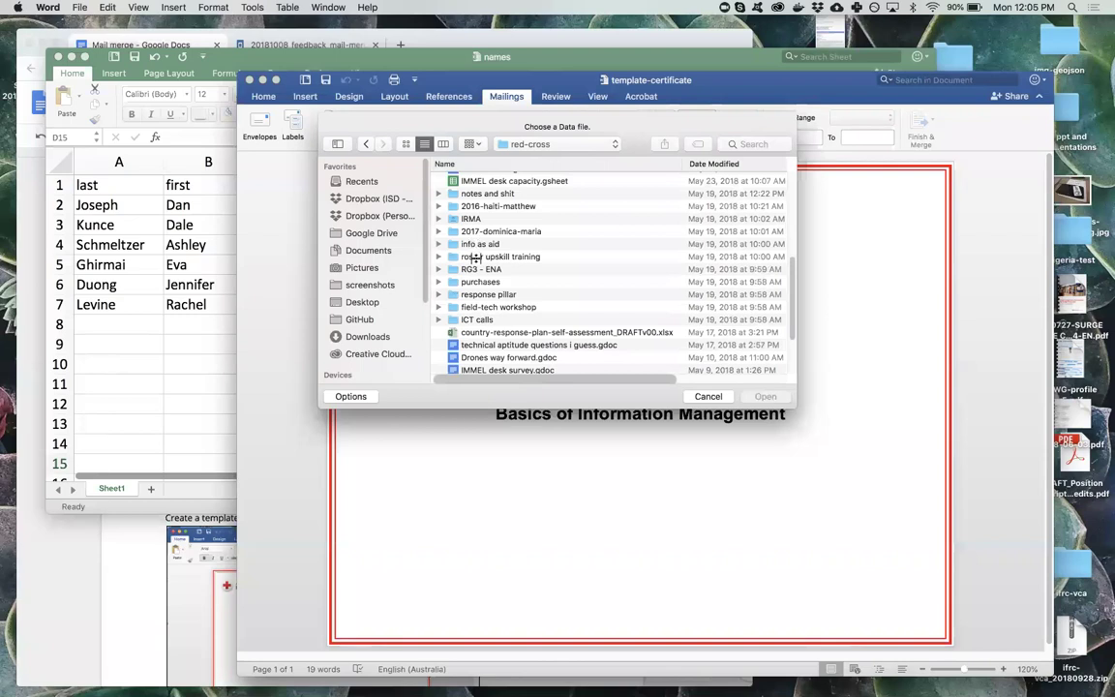
pyautogui.press('Down')
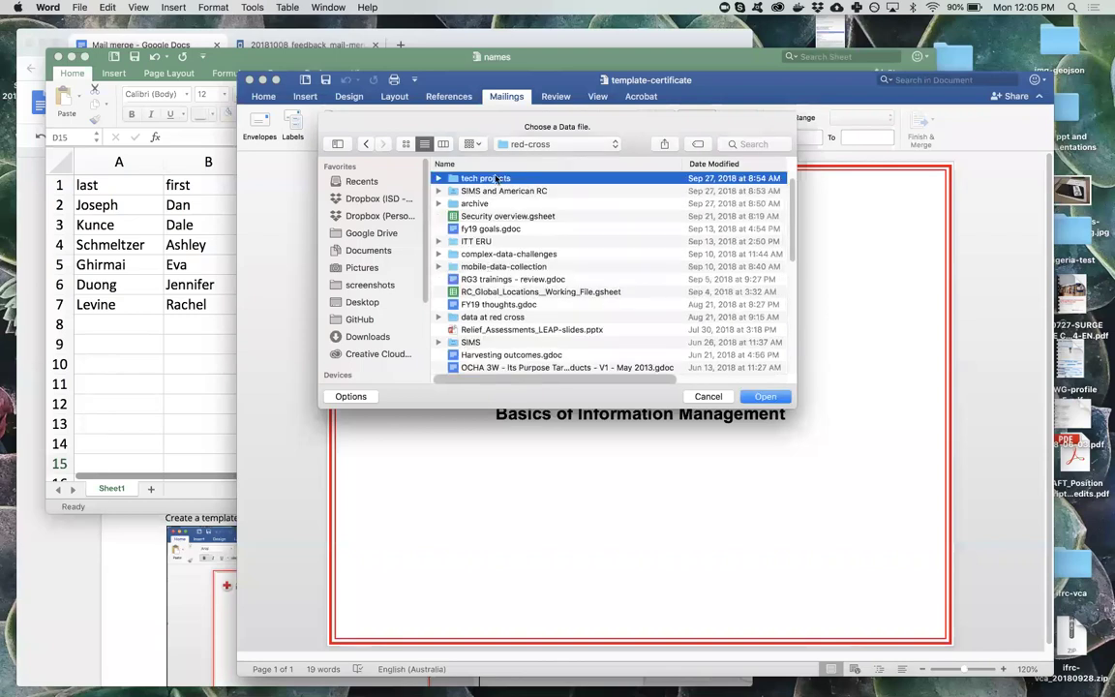
pyautogui.doubleClick(495, 178)
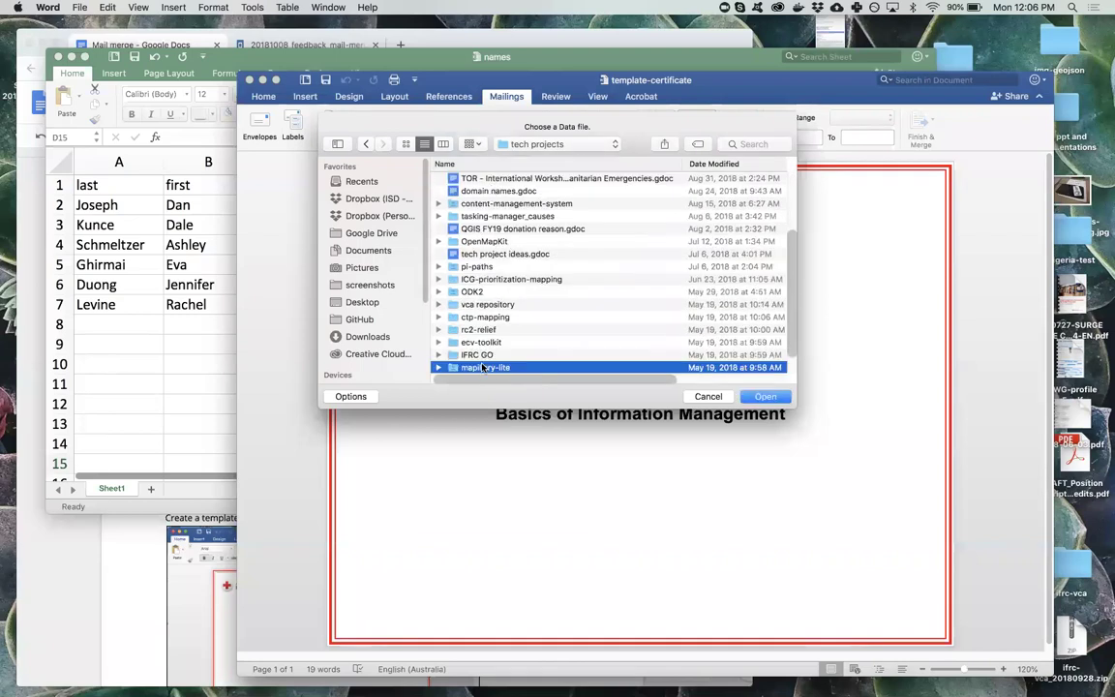
pyautogui.doubleClick(489, 178)
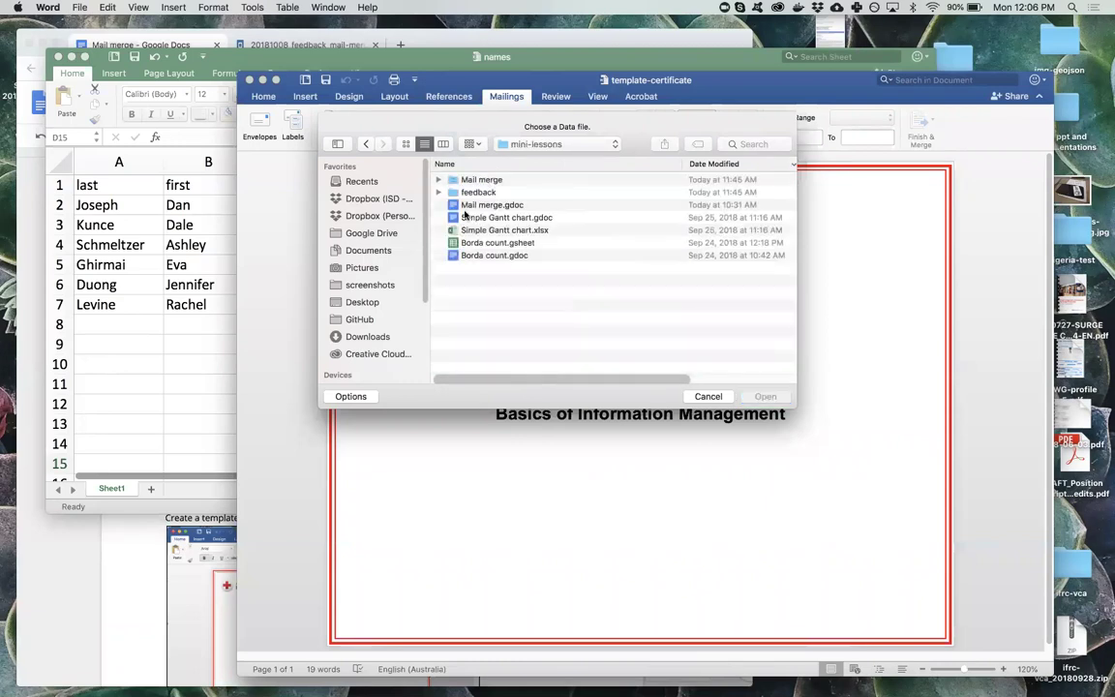
pyautogui.click(474, 193)
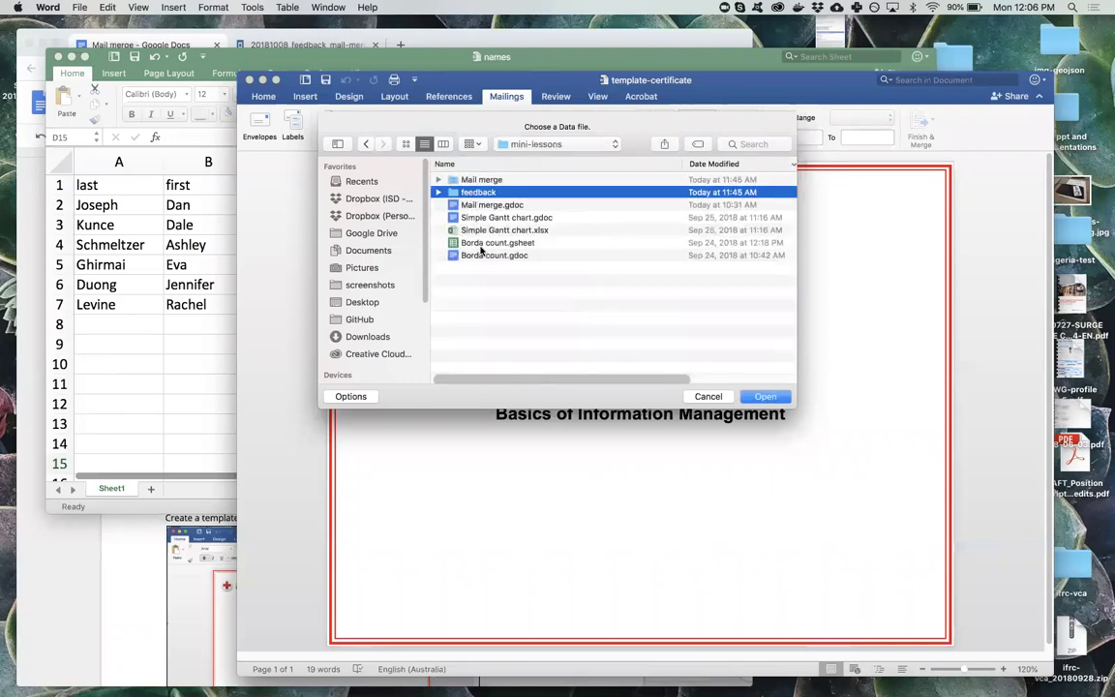
pyautogui.click(481, 245)
pyautogui.click(481, 231)
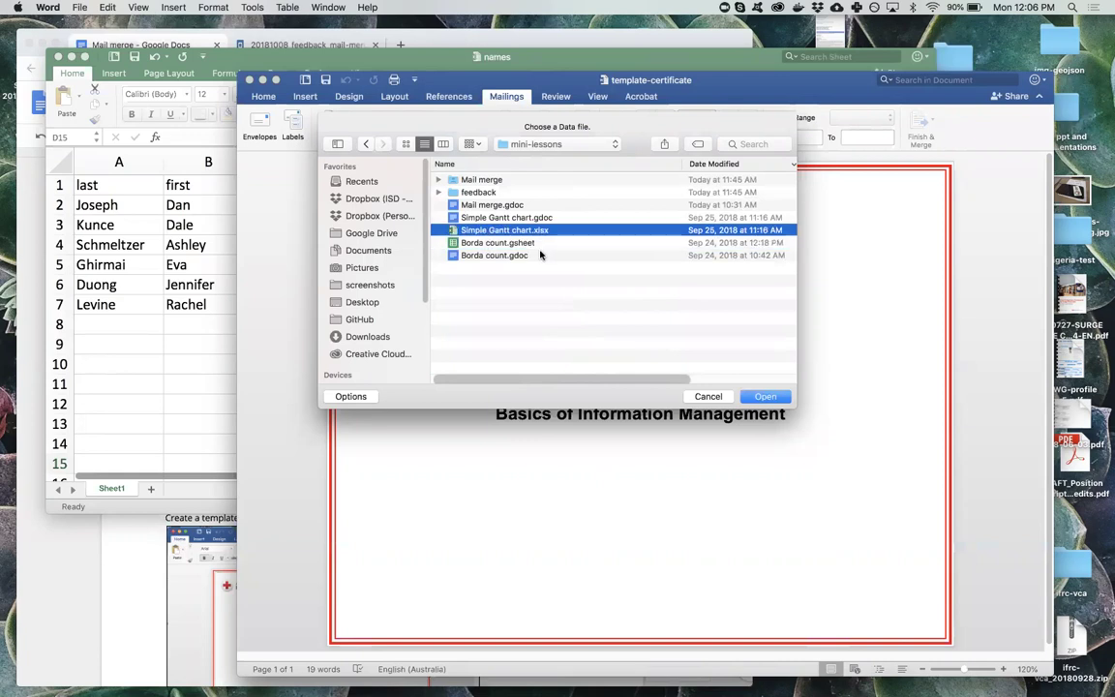
pyautogui.doubleClick(487, 181)
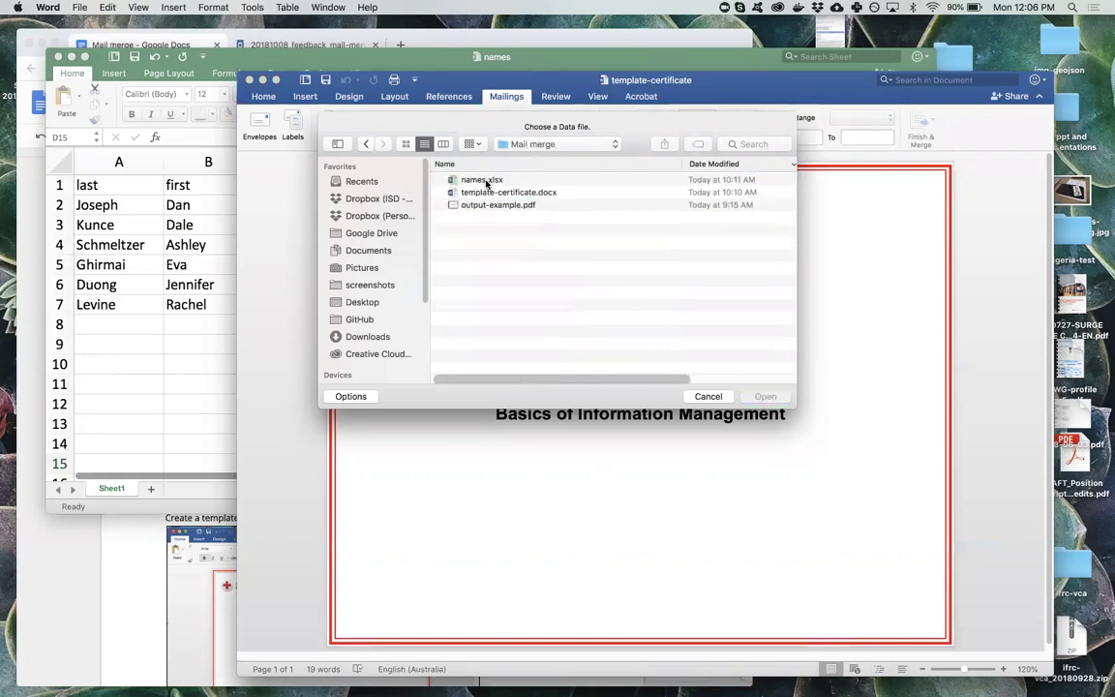
pyautogui.click(486, 183)
pyautogui.click(762, 395)
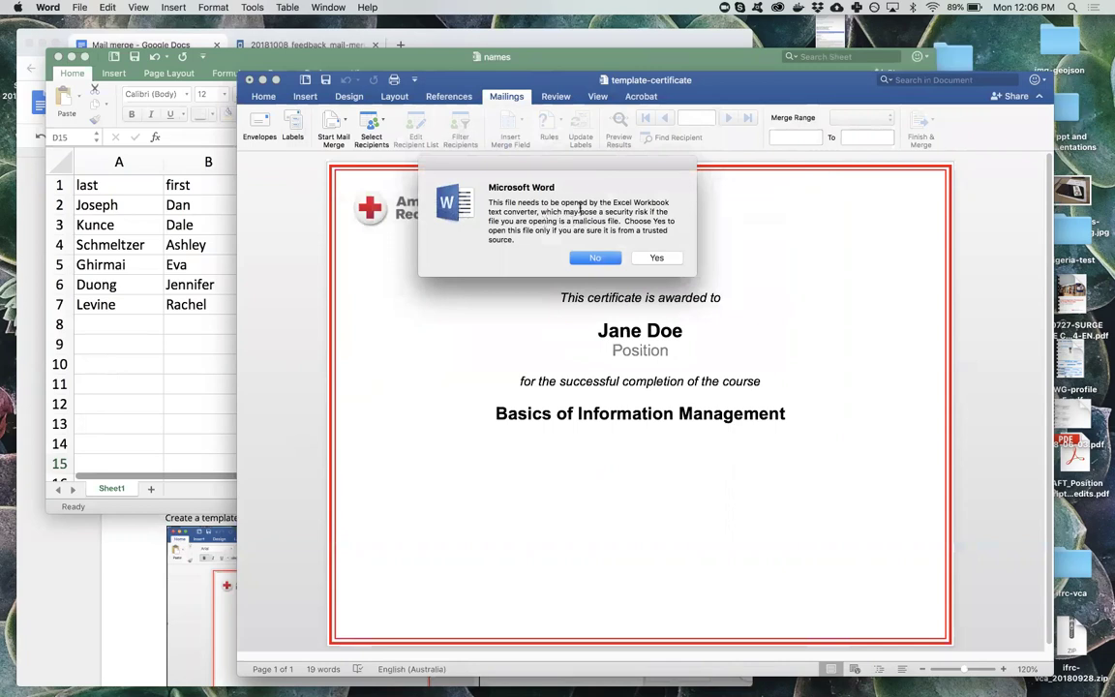
# Allow the Excel Workbook converter to open the file and decline the keychain password request.
pyautogui.click(655, 260)
pyautogui.click(657, 259)
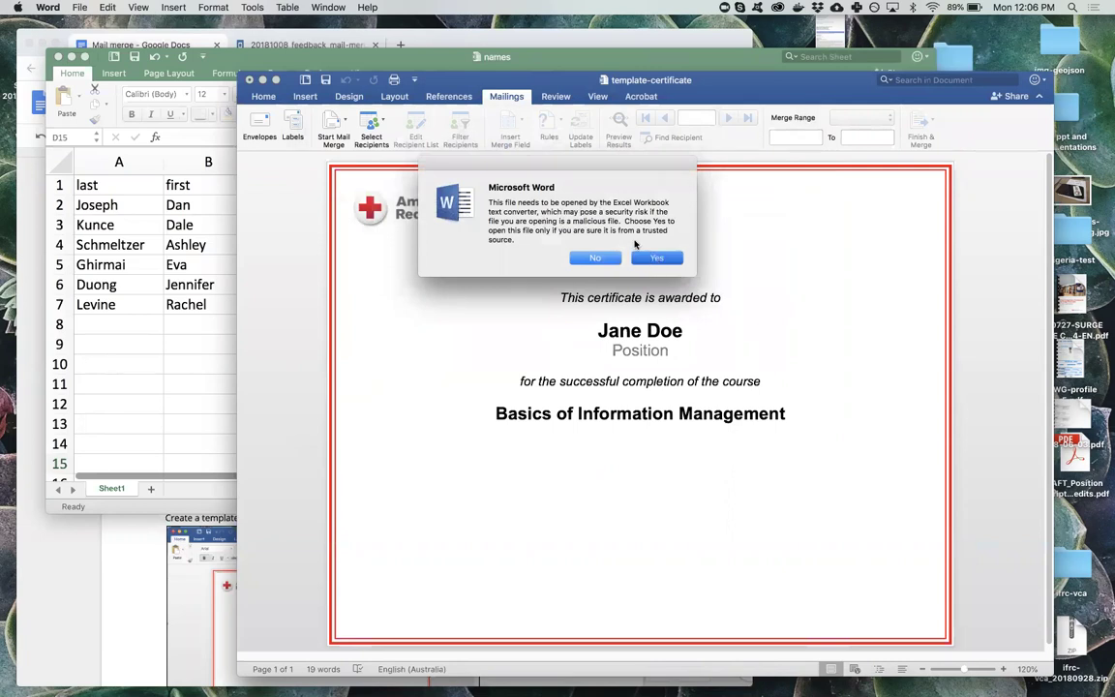
pyautogui.click(651, 259)
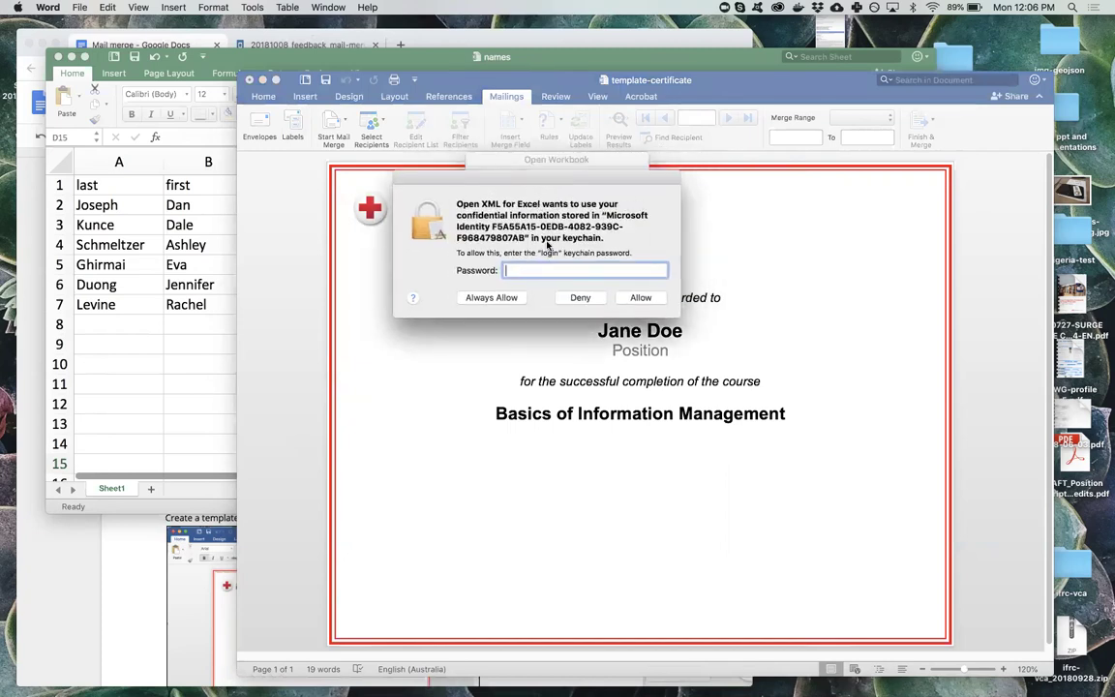
pyautogui.click(581, 298)
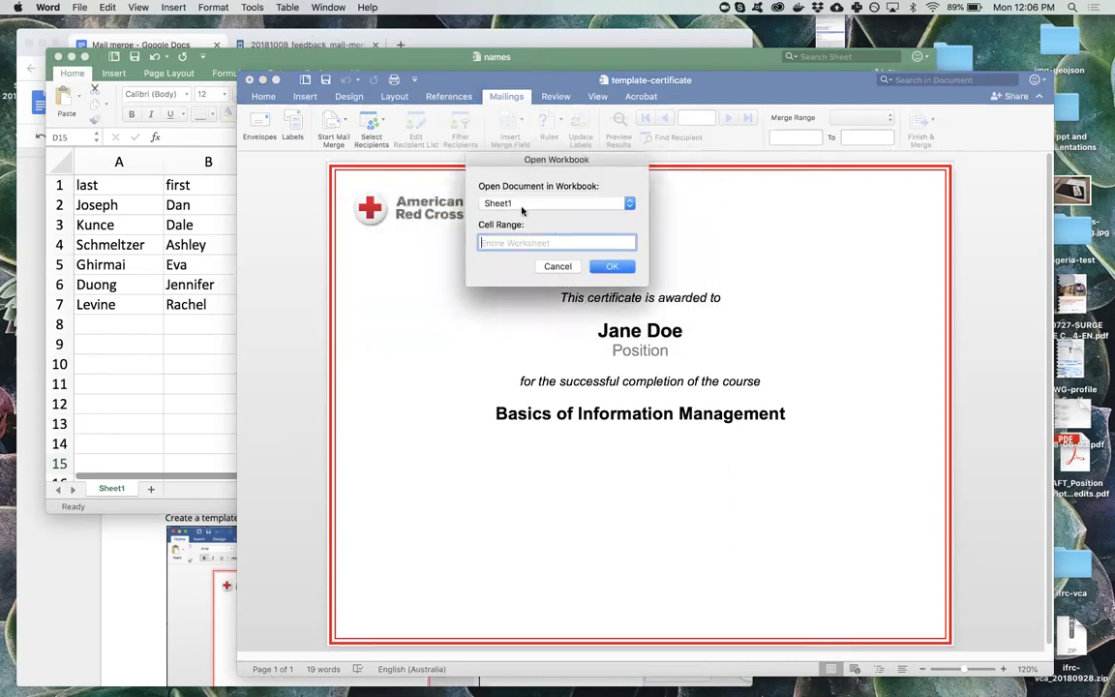
# Keep Sheet1 as the workbook sheet and confirm it as the recipient list.
pyautogui.moveTo(497, 162); pyautogui.dragTo(489, 166)
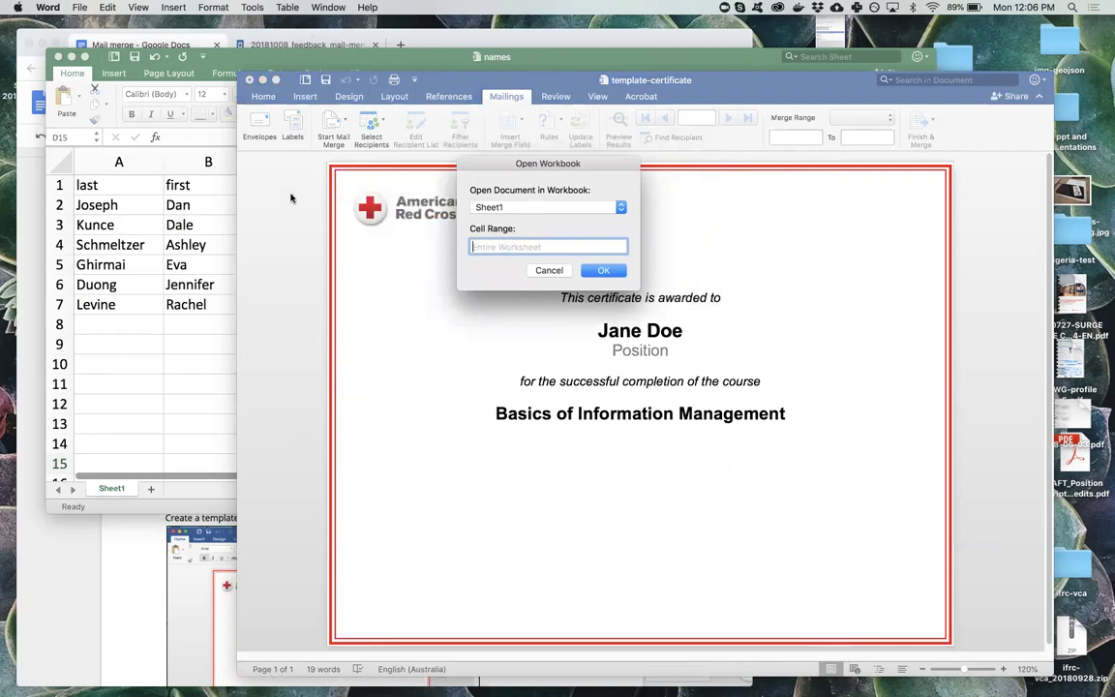
pyautogui.click(548, 206)
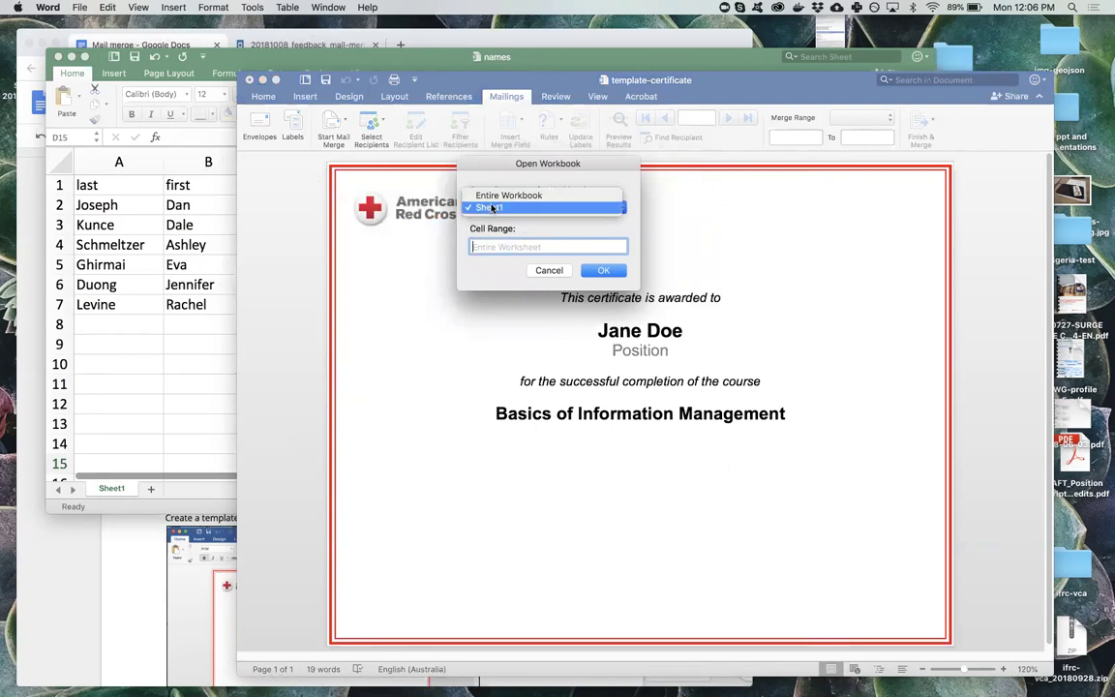
pyautogui.click(505, 208)
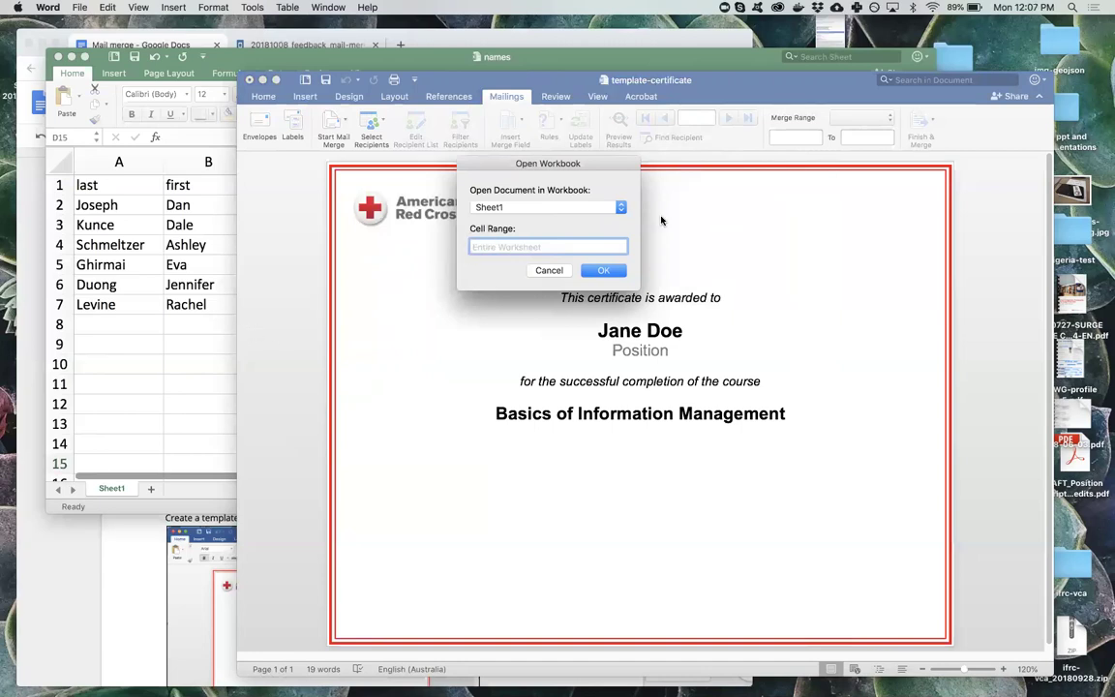
pyautogui.click(595, 272)
pyautogui.click(600, 274)
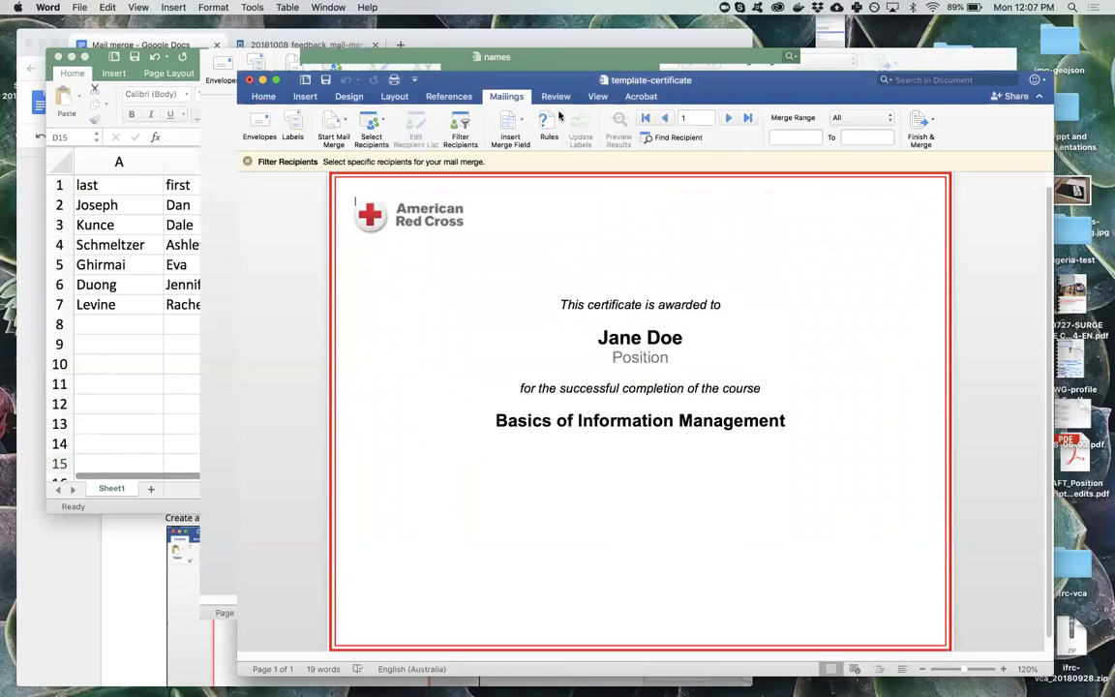
# Replace the placeholder first name Jane with the «first» merge field.
pyautogui.moveTo(513, 74)
pyautogui.mouseDown()
pyautogui.moveTo(498, 48)
pyautogui.moveTo(498, 58)
pyautogui.mouseUp()
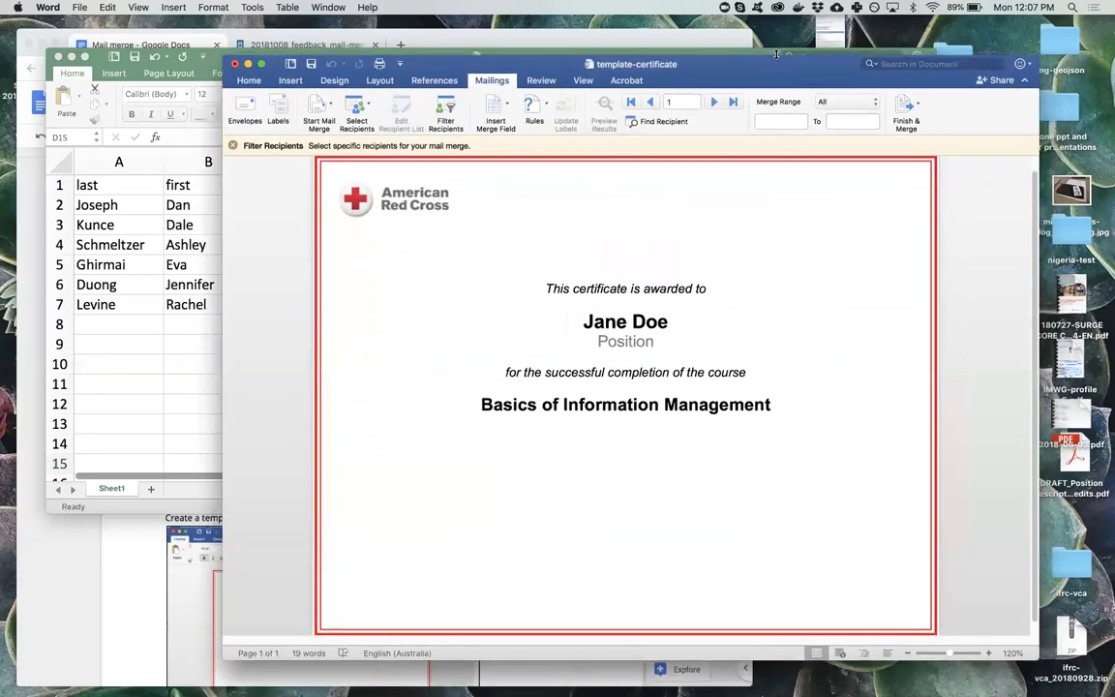
pyautogui.moveTo(771, 67); pyautogui.dragTo(728, 79)
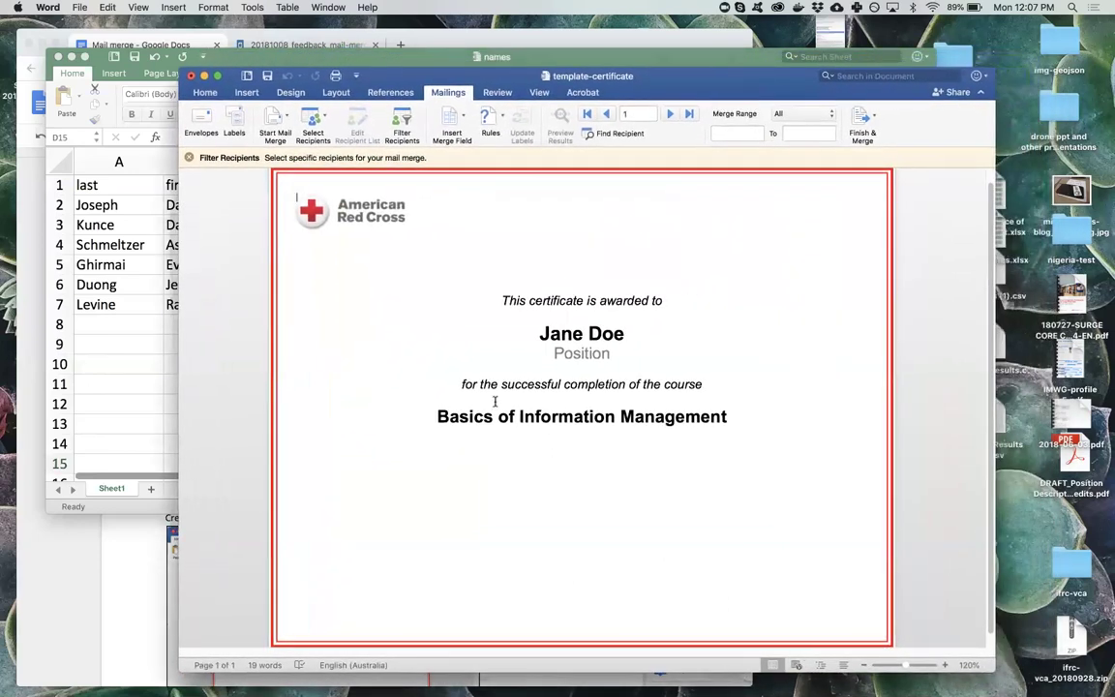
pyautogui.doubleClick(541, 334)
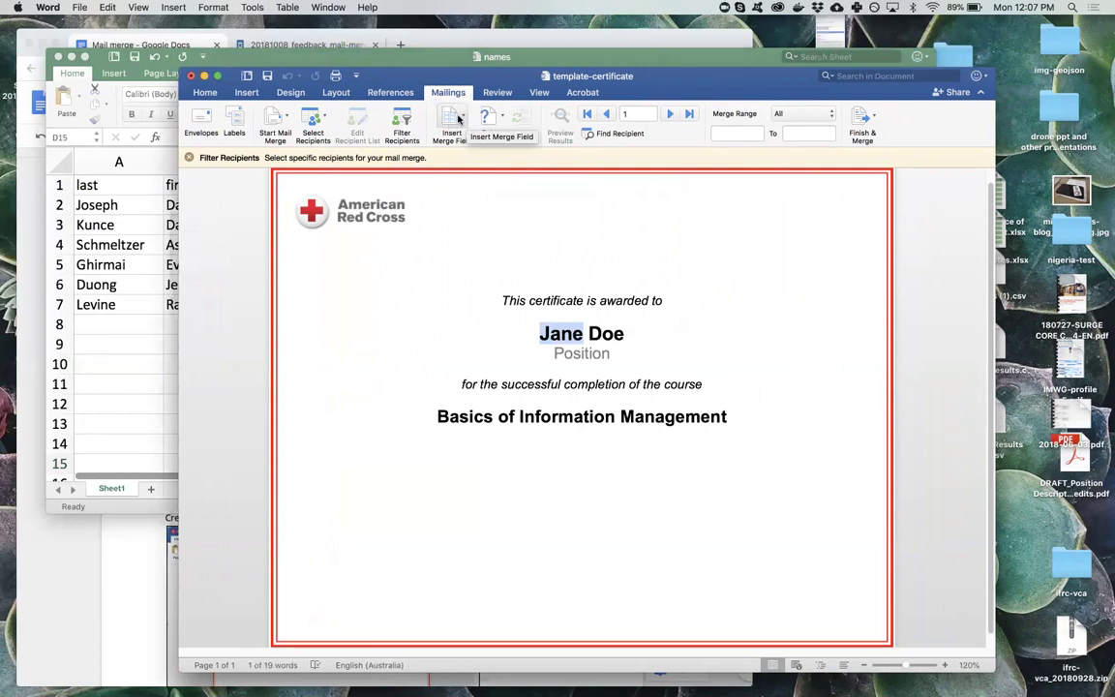
pyautogui.click(456, 119)
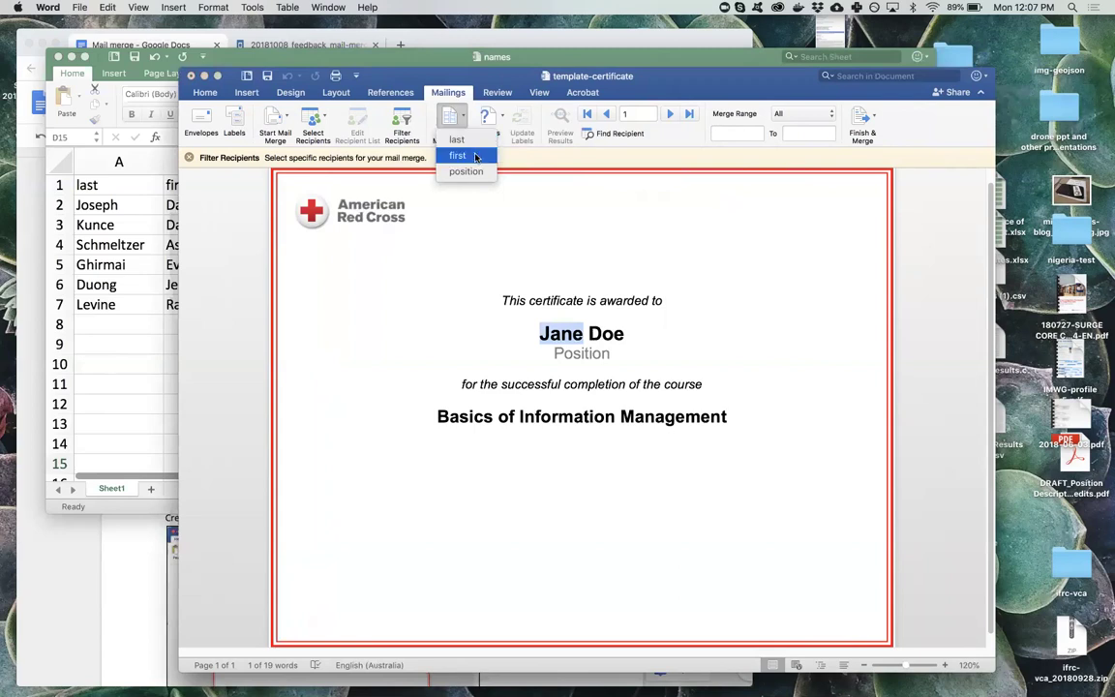
pyautogui.click(475, 157)
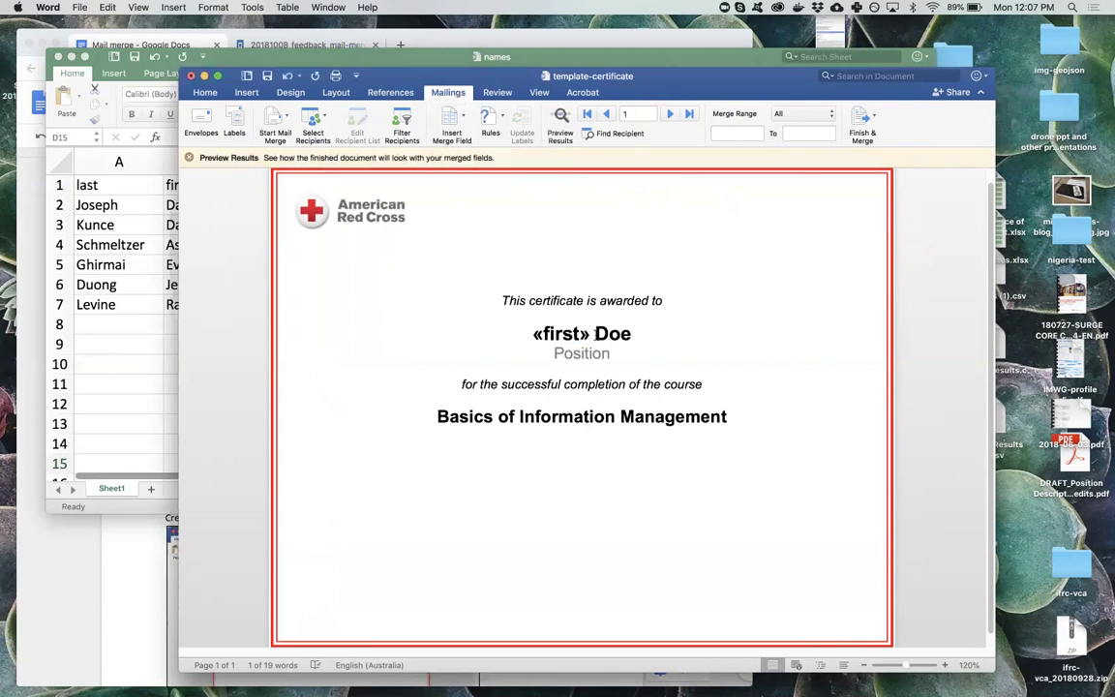
pyautogui.click(534, 333)
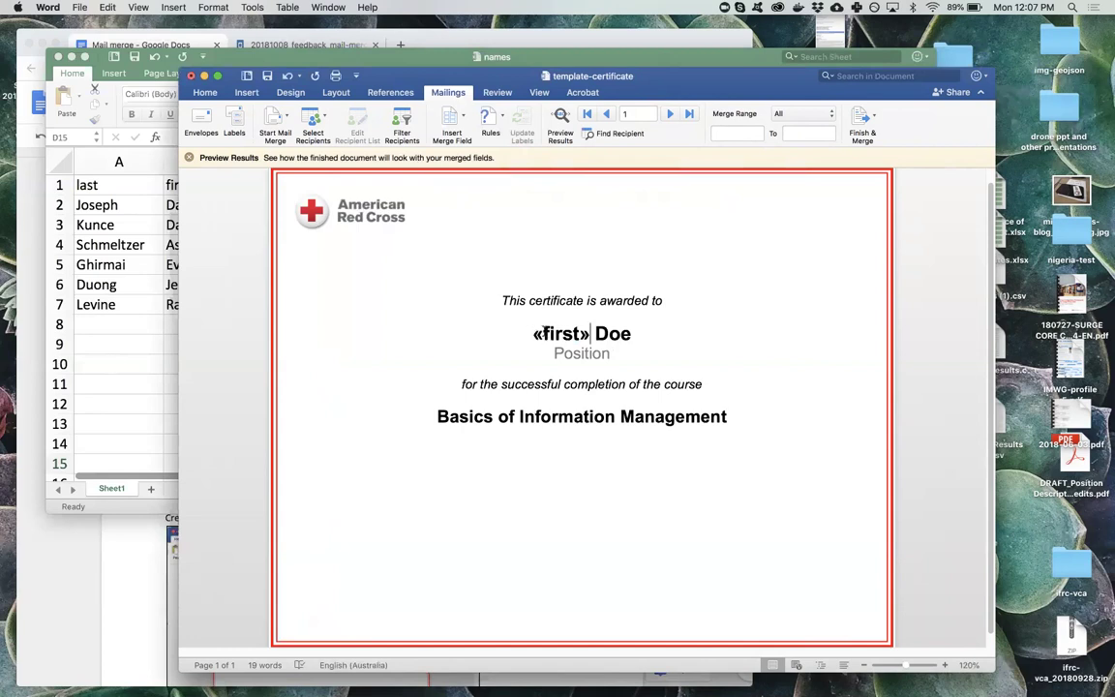
pyautogui.click(571, 329)
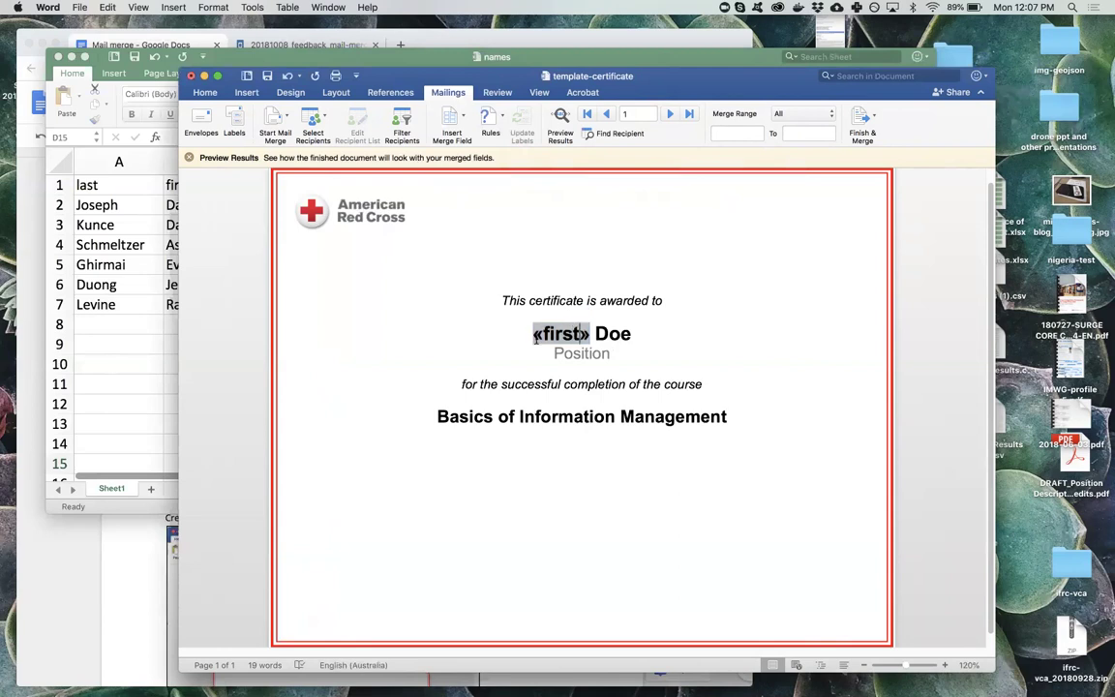
# Replace Doe with «last» and Position with «position», then add an empty line after it.
pyautogui.click(616, 332)
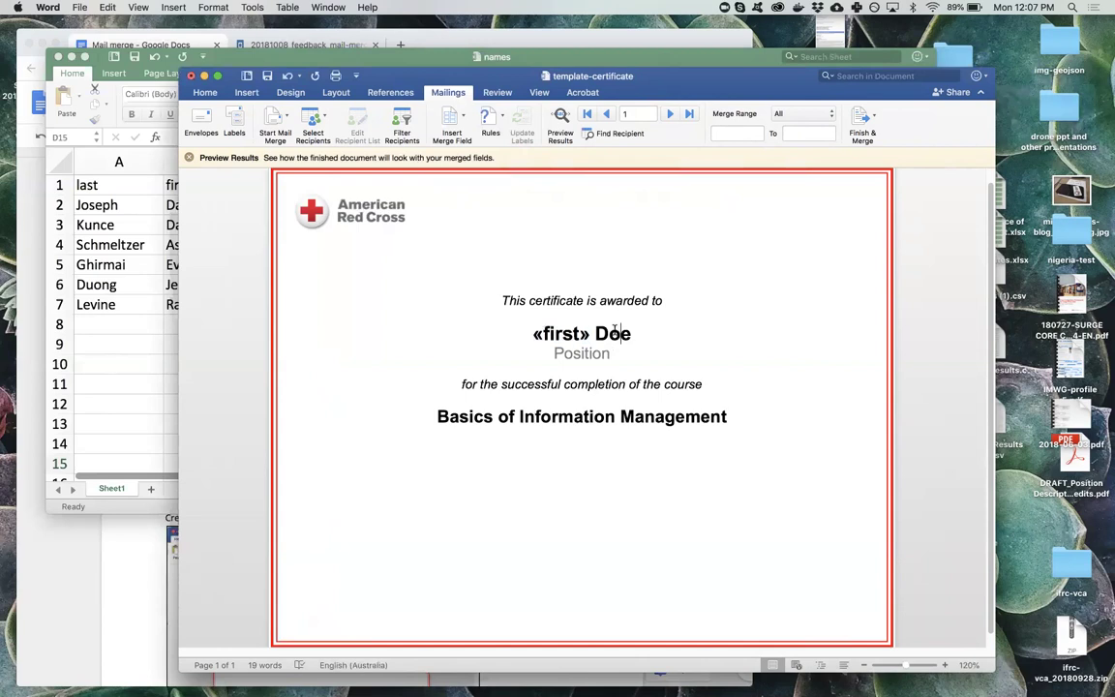
pyautogui.moveTo(595, 332); pyautogui.dragTo(630, 333)
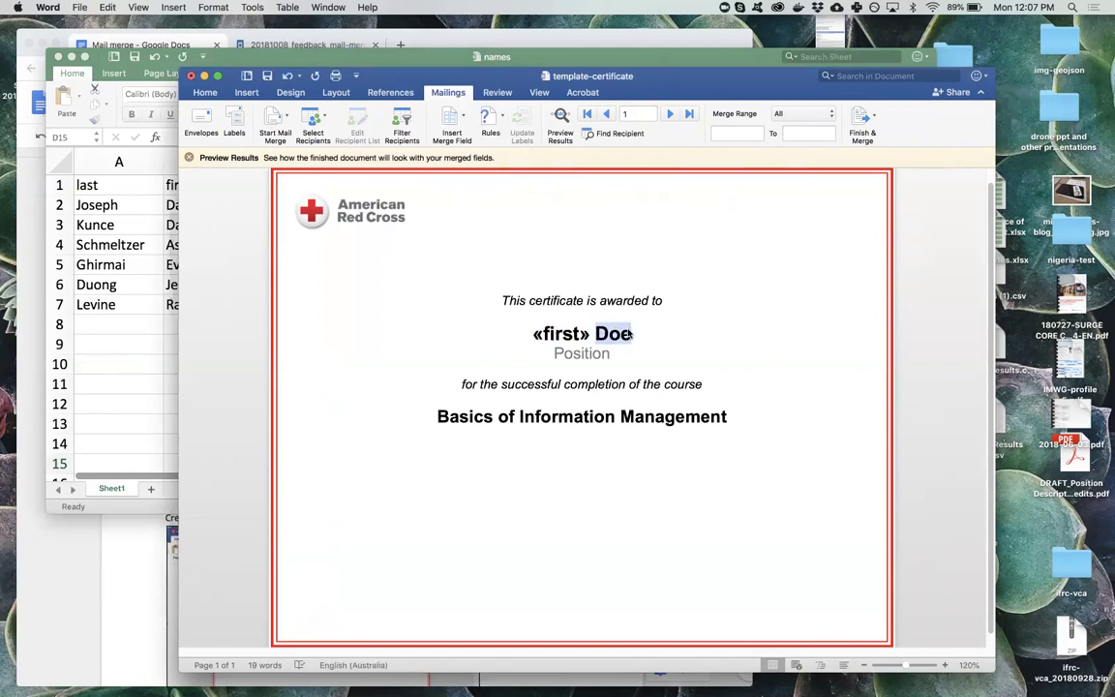
pyautogui.click(452, 133)
pyautogui.click(456, 140)
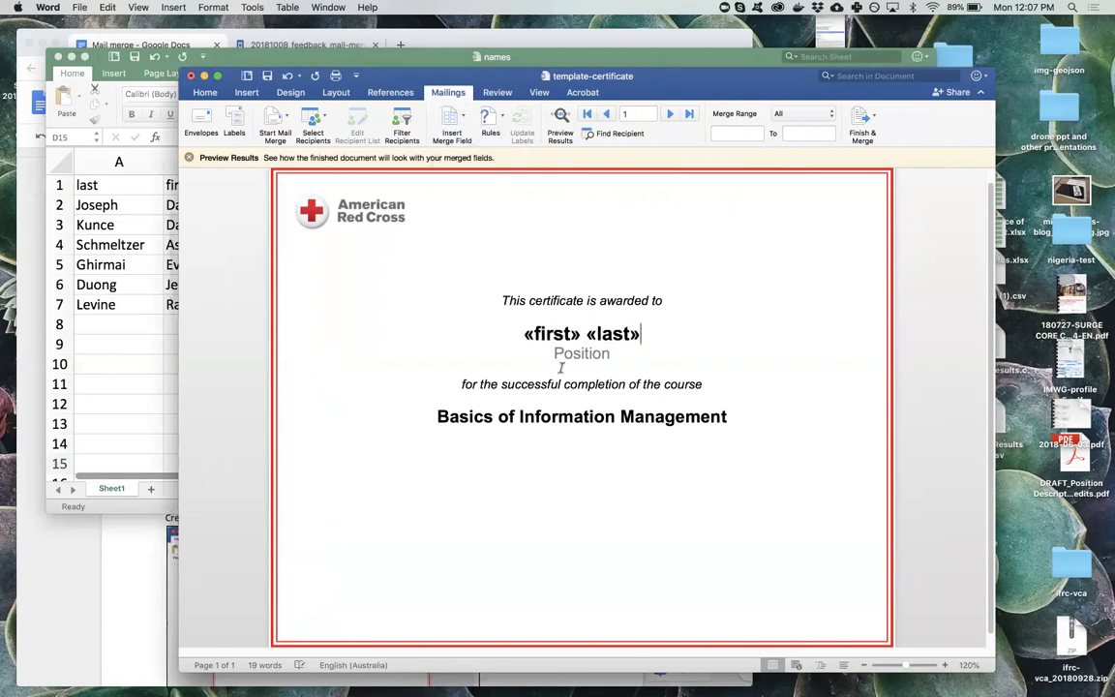
pyautogui.moveTo(554, 351); pyautogui.dragTo(607, 353)
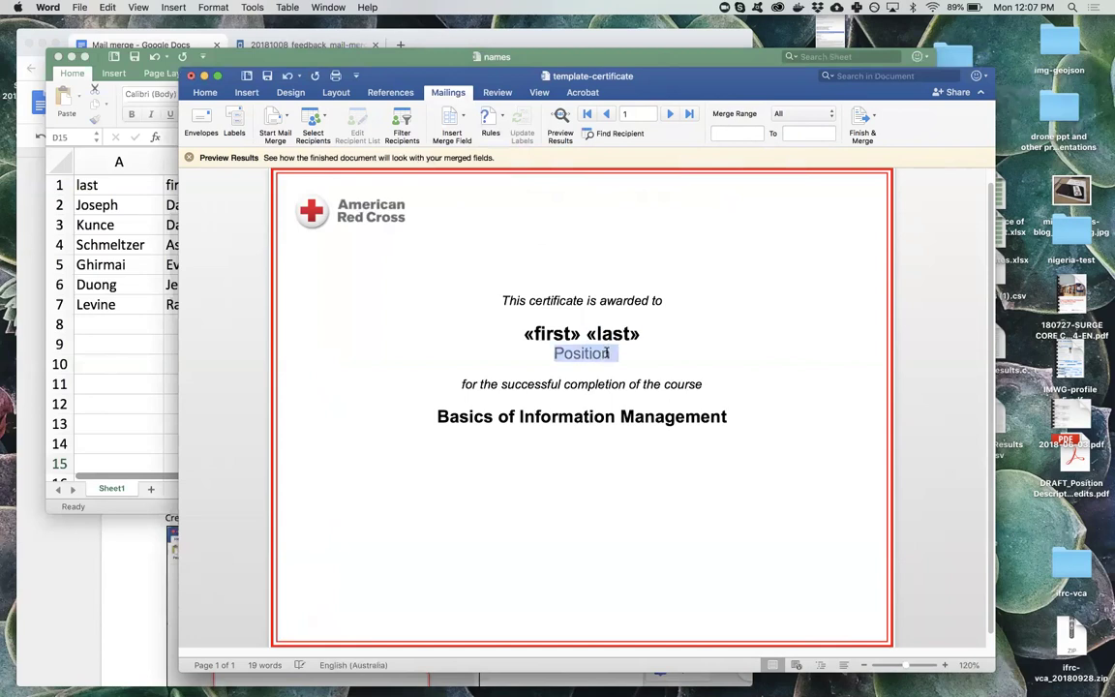
pyautogui.click(451, 118)
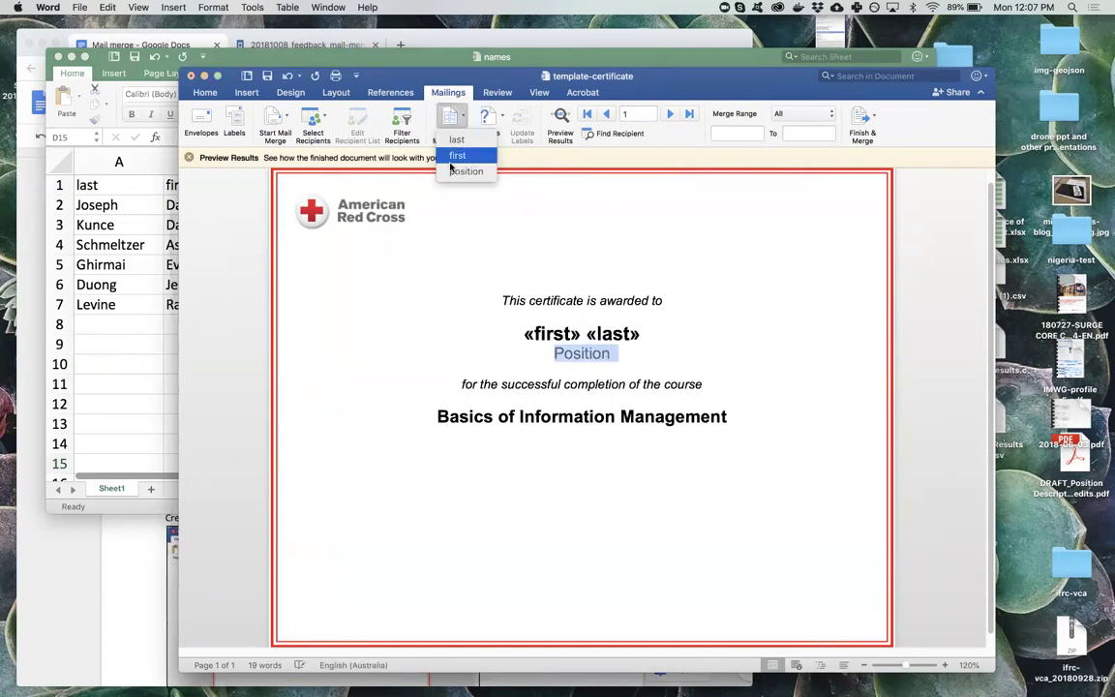
pyautogui.click(465, 171)
pyautogui.press('Return')
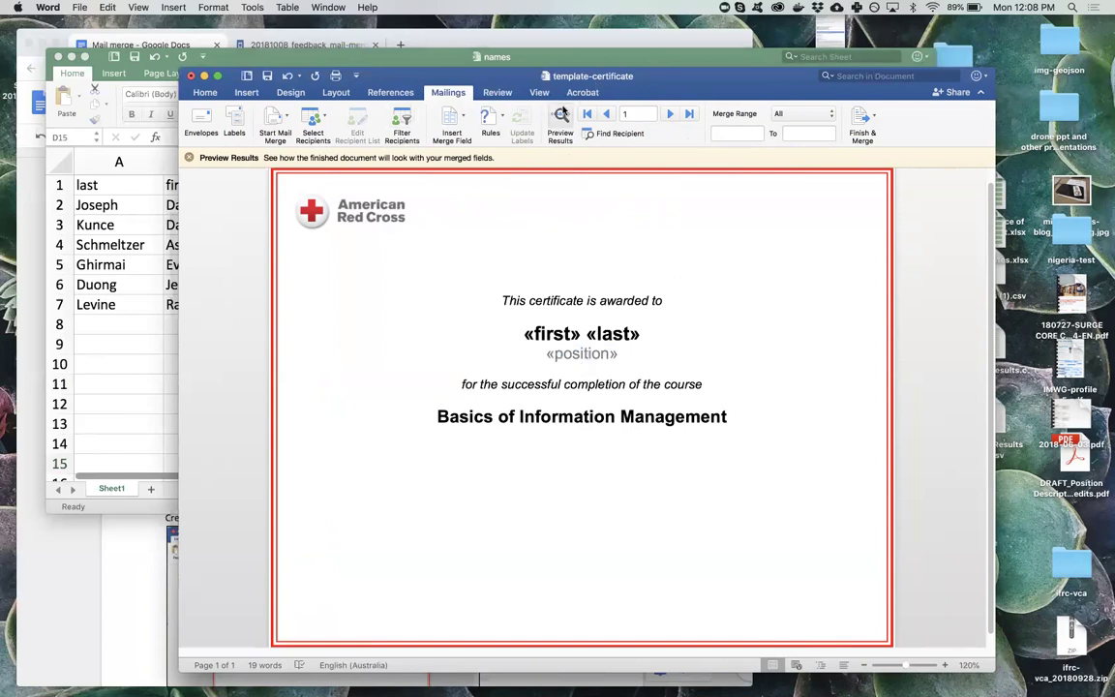
# Preview the merged data and step through records 1 to 3, ending on record 3.
pyautogui.click(562, 117)
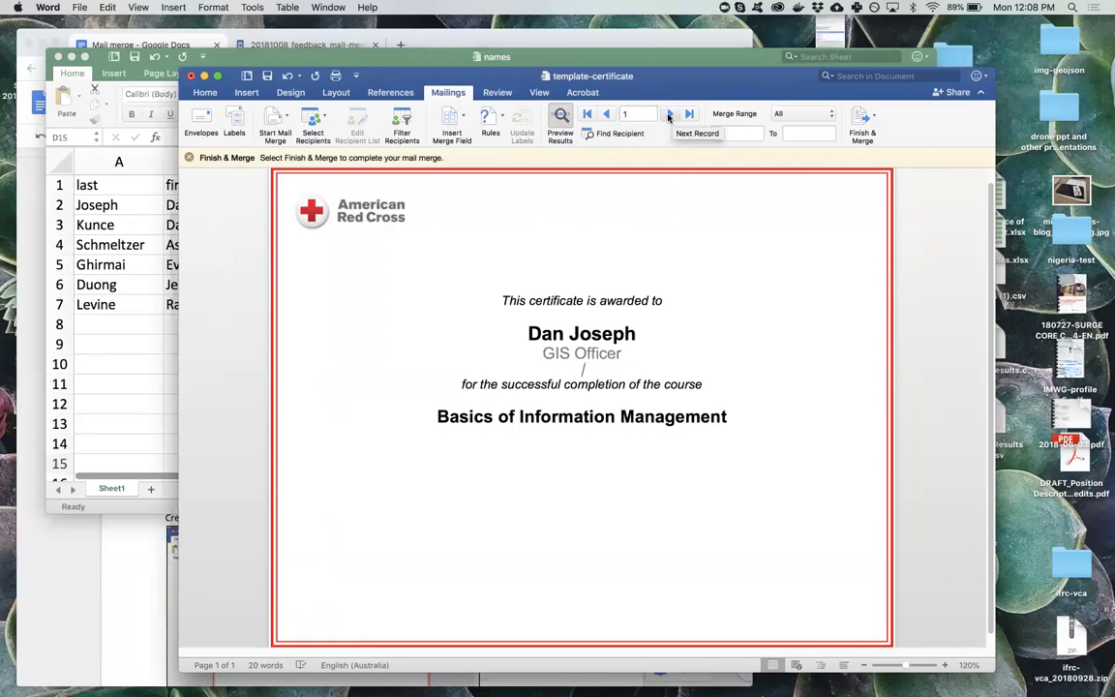
pyautogui.doubleClick(670, 116)
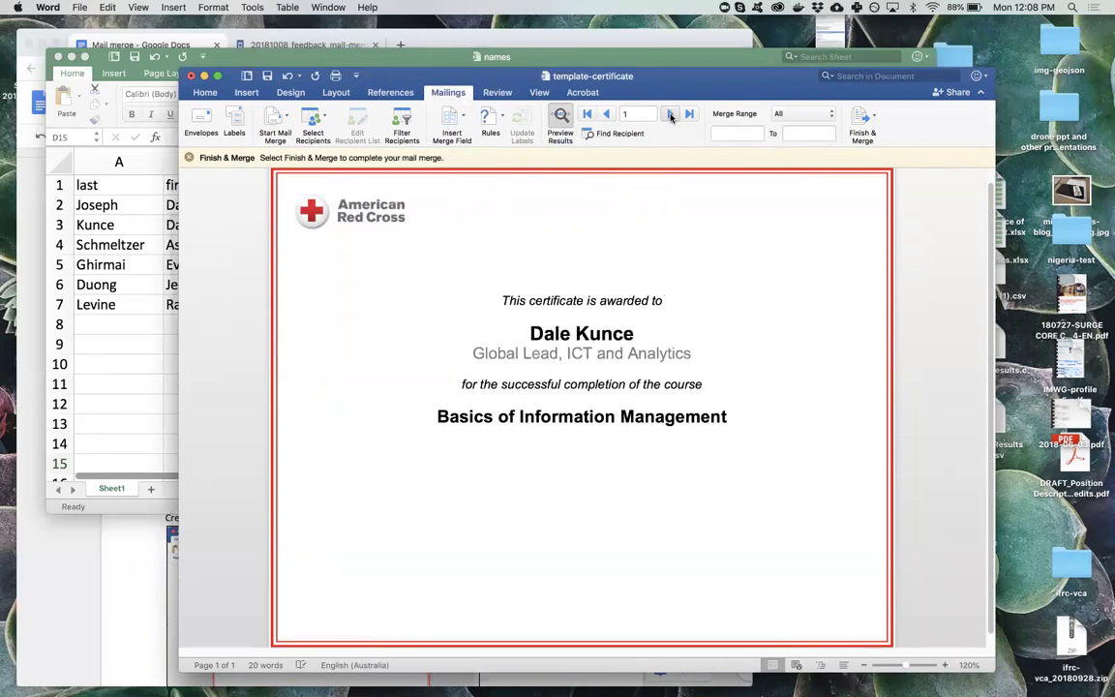
pyautogui.click(607, 116)
pyautogui.click(607, 116)
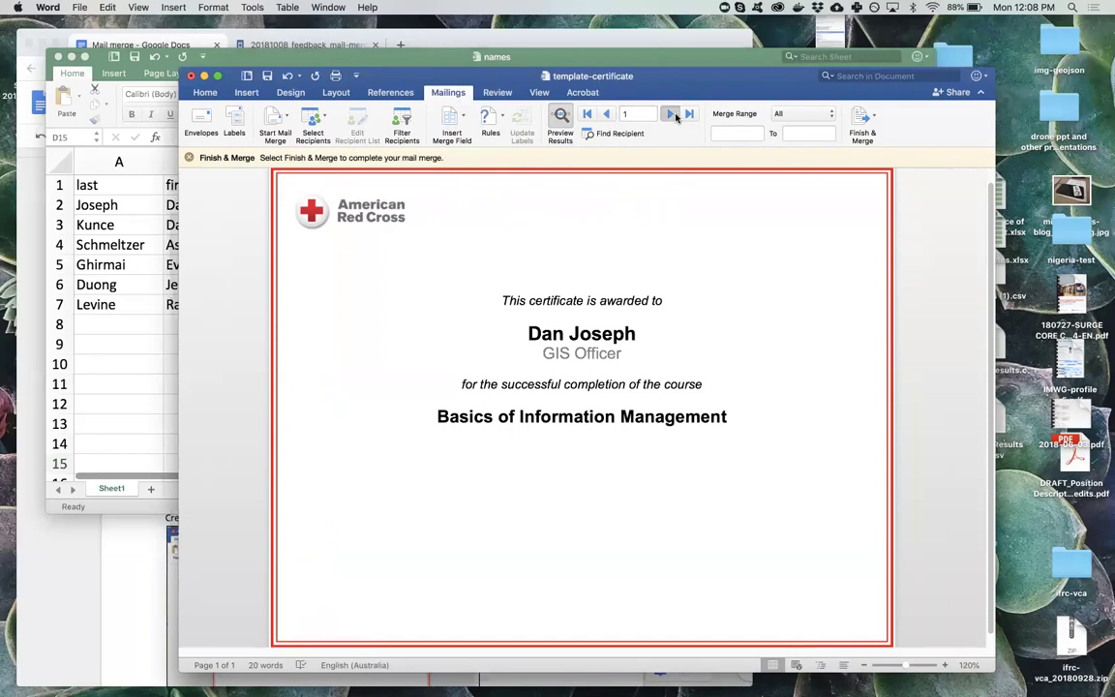
pyautogui.click(673, 116)
pyautogui.click(672, 116)
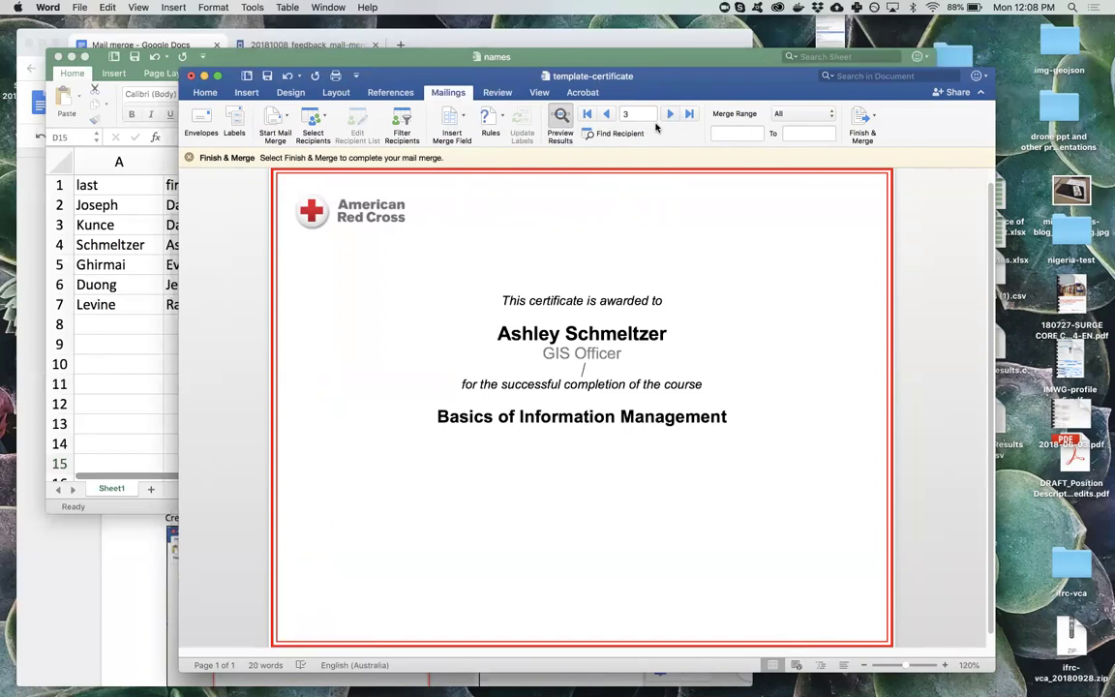
pyautogui.moveTo(631, 74); pyautogui.dragTo(619, 75)
# Keep the merge range set to All records and choose Finish & Merge to print documents.
pyautogui.click(797, 115)
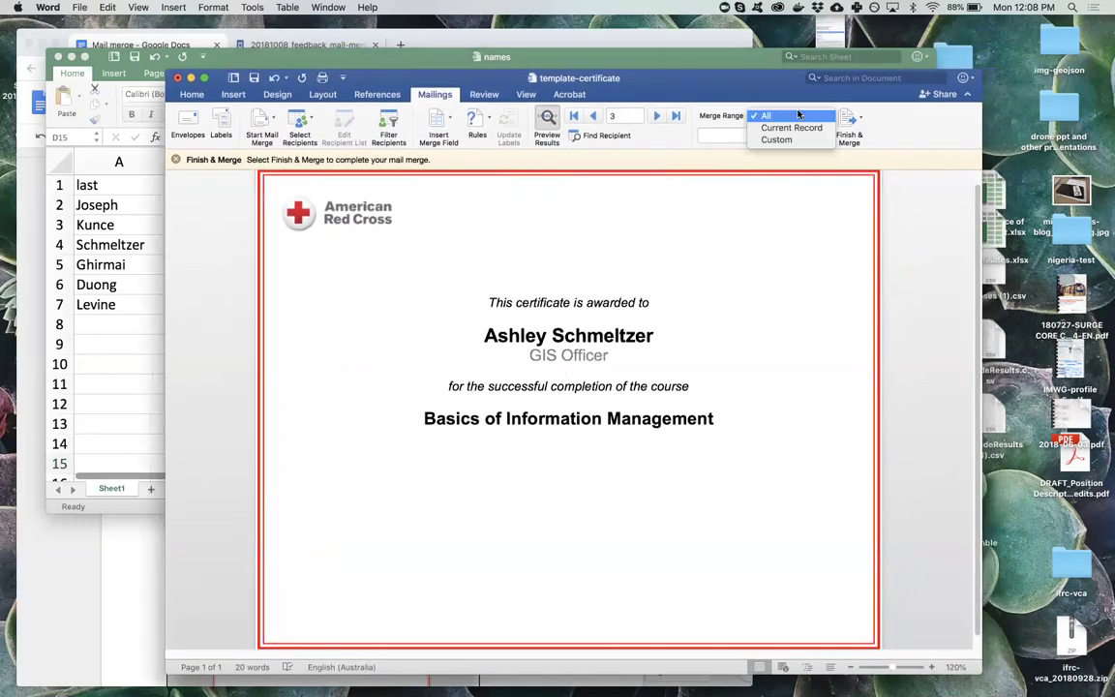
pyautogui.click(795, 116)
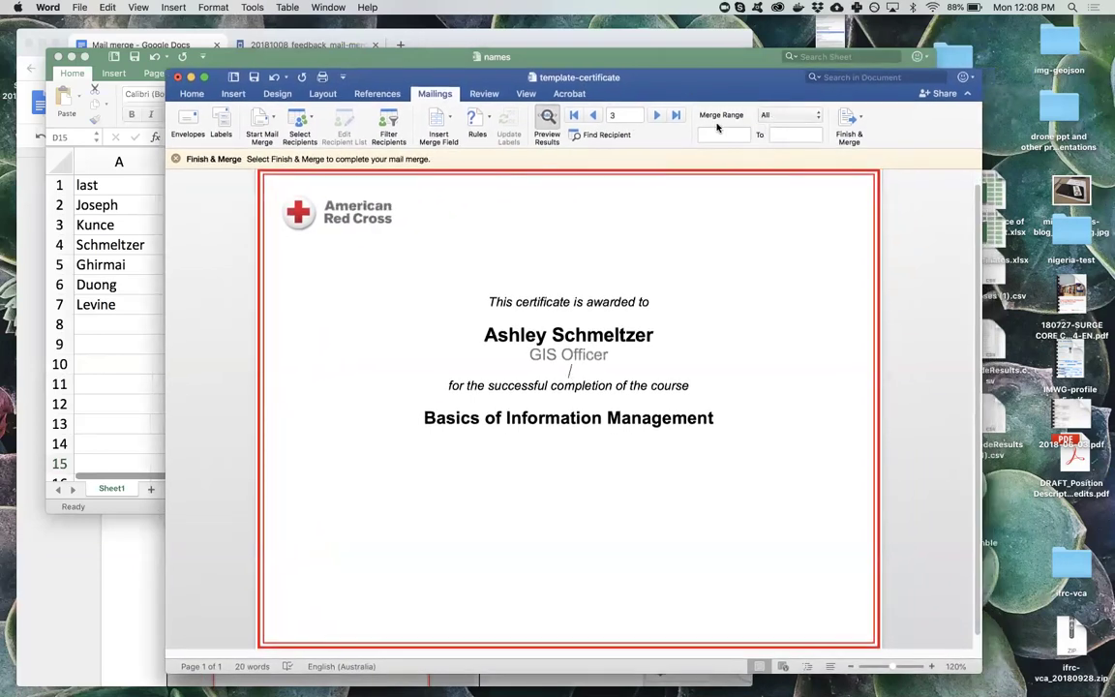
pyautogui.click(799, 115)
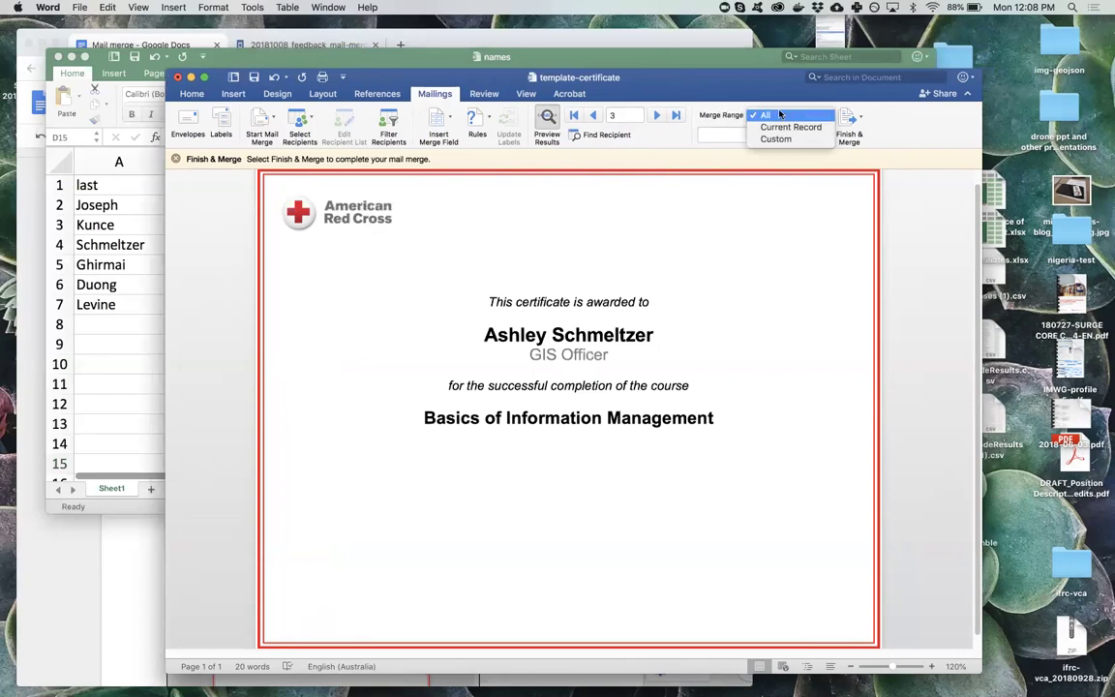
pyautogui.click(780, 115)
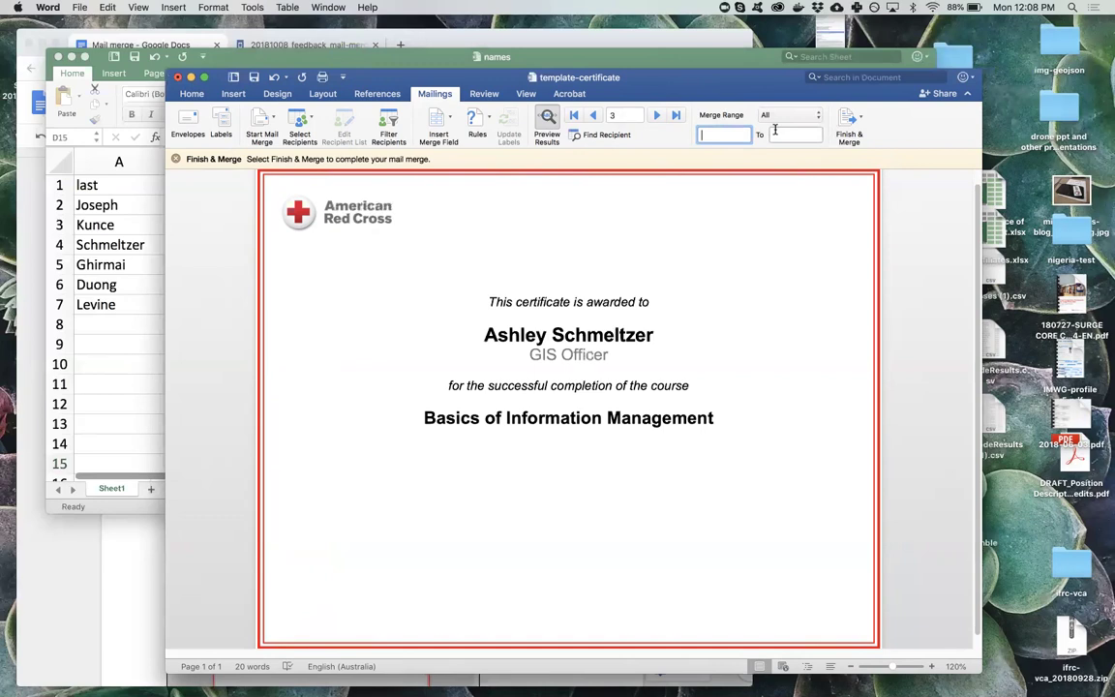
pyautogui.click(791, 132)
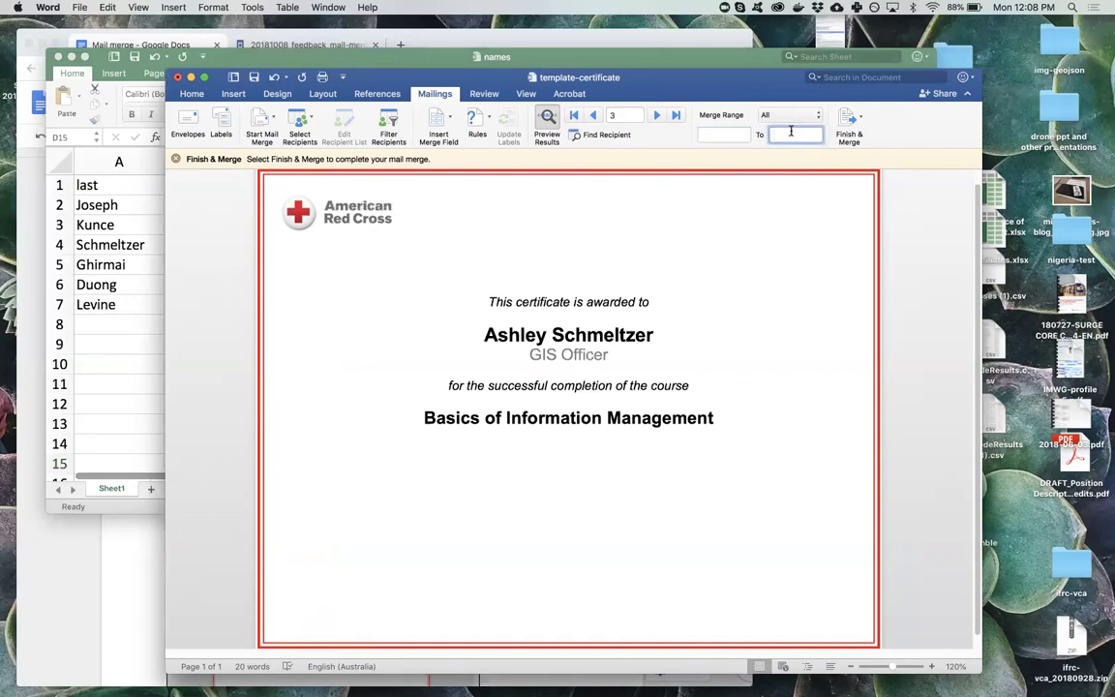
pyautogui.click(853, 118)
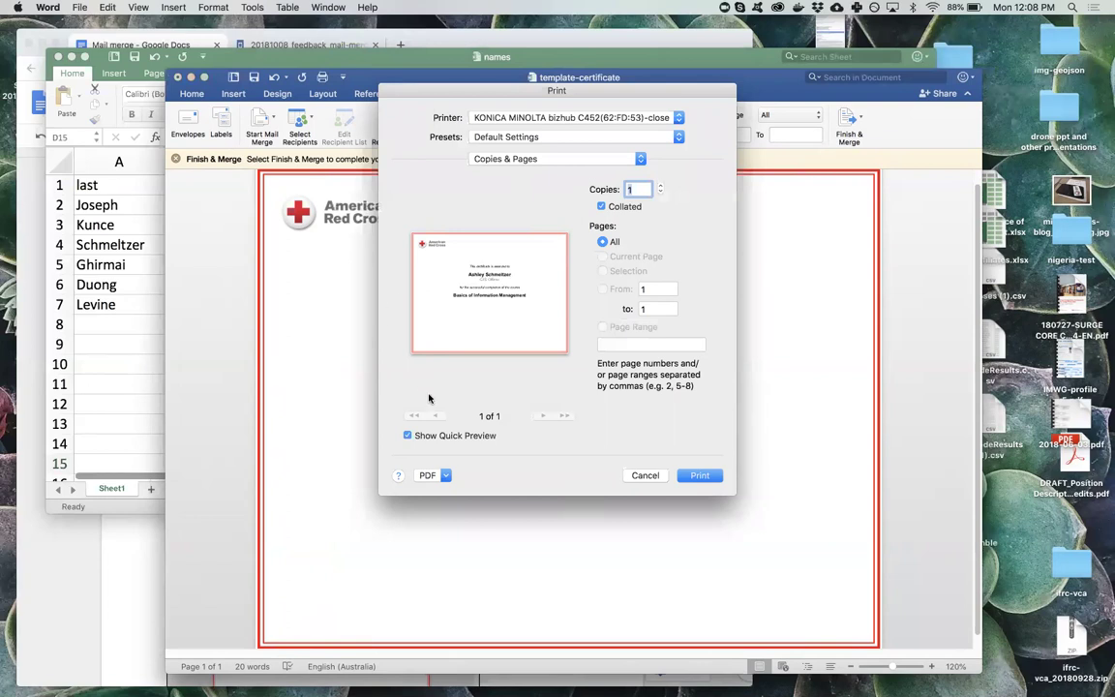
# Choose Save as PDF, pick the Documents folder, and save as certificate-output.pdf.
pyautogui.click(445, 475)
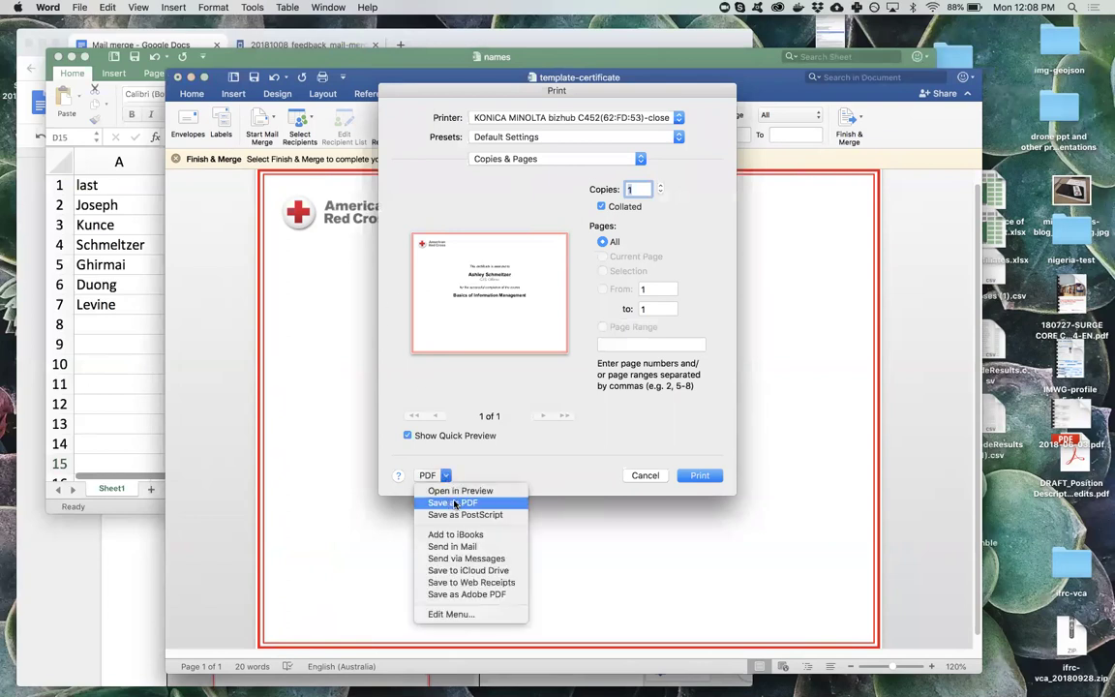
pyautogui.click(462, 503)
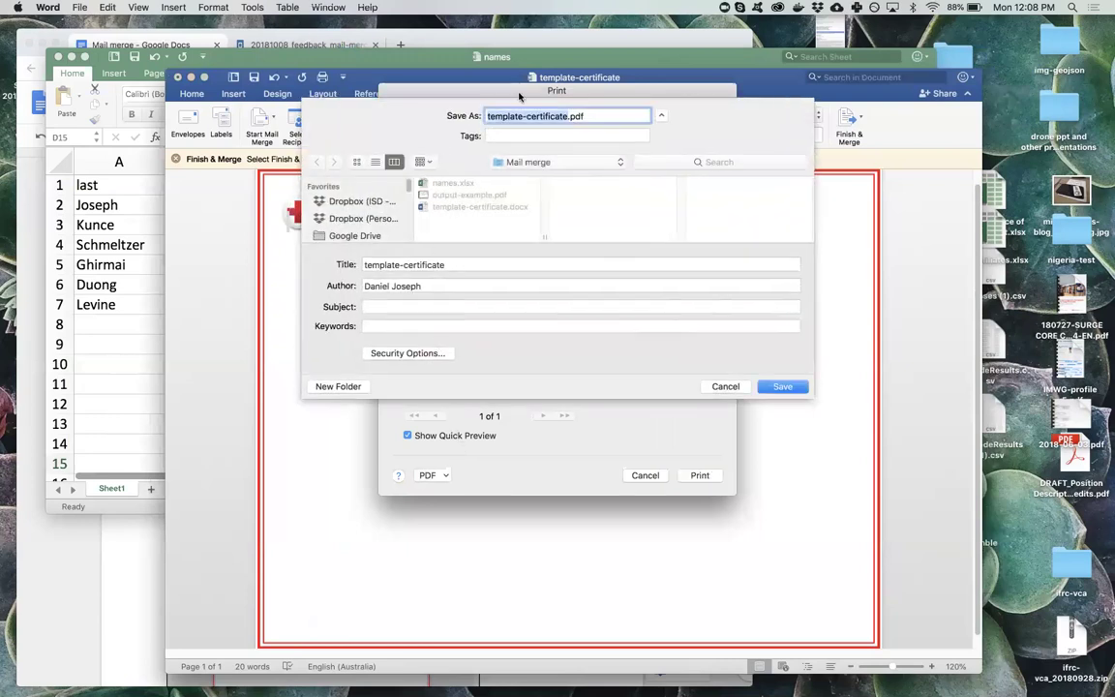
pyautogui.scroll(-5, 351, 230)
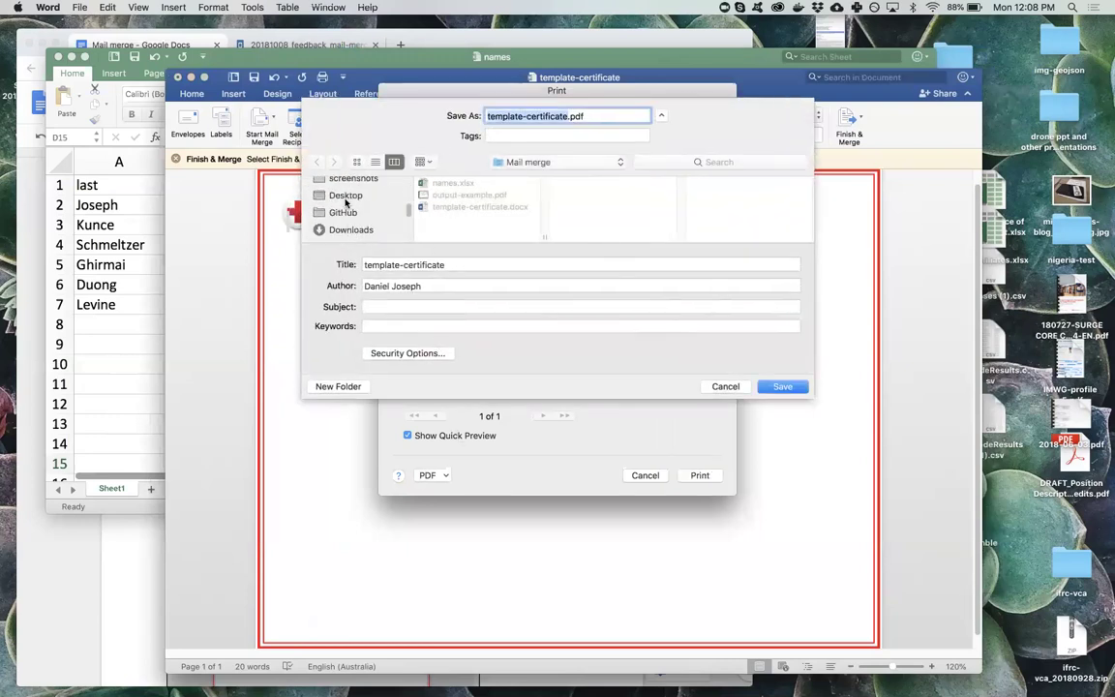
pyautogui.scroll(3, 353, 214)
pyautogui.scroll(1, 353, 203)
pyautogui.scroll(-1, 356, 211)
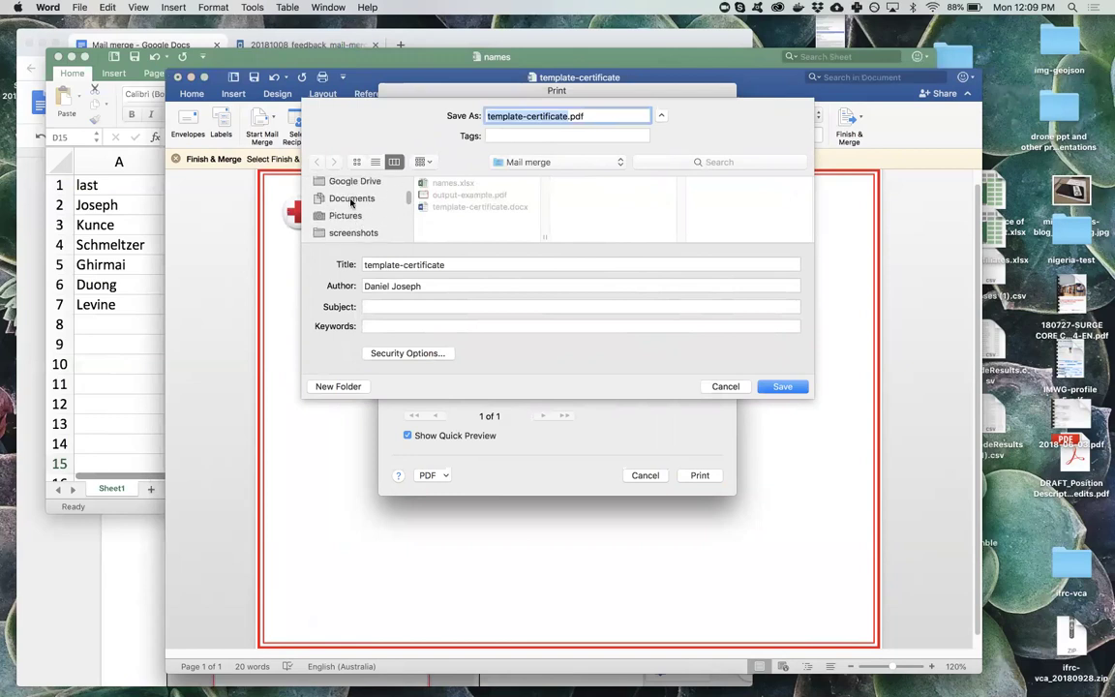
pyautogui.click(351, 197)
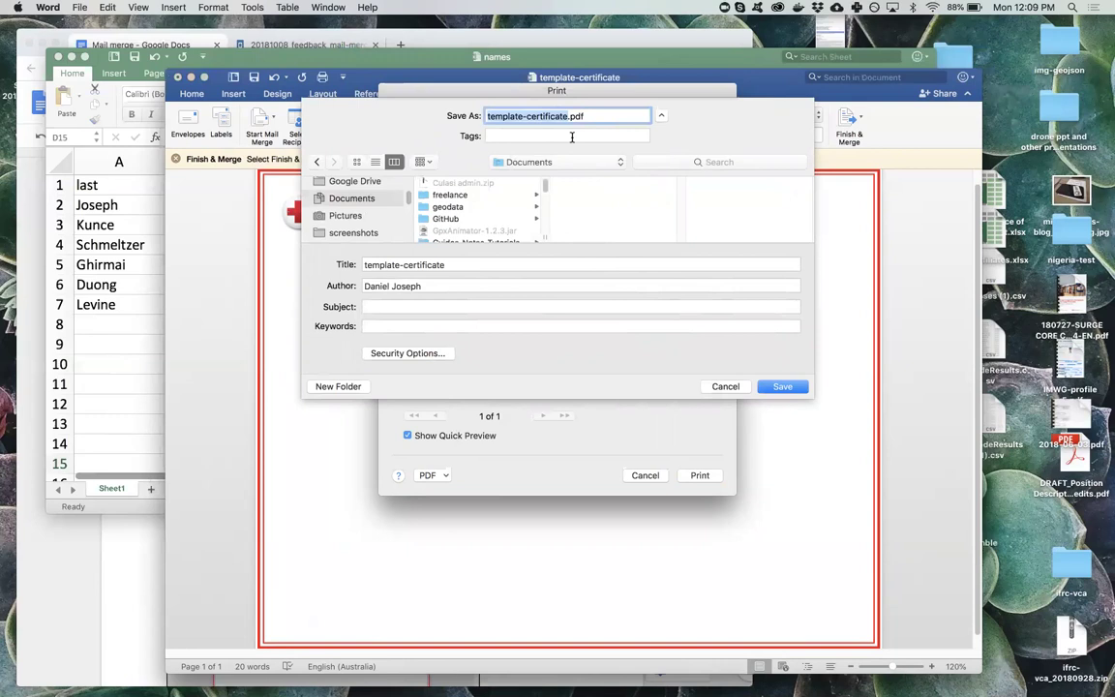
pyautogui.write('certificate-output')
pyautogui.click(782, 386)
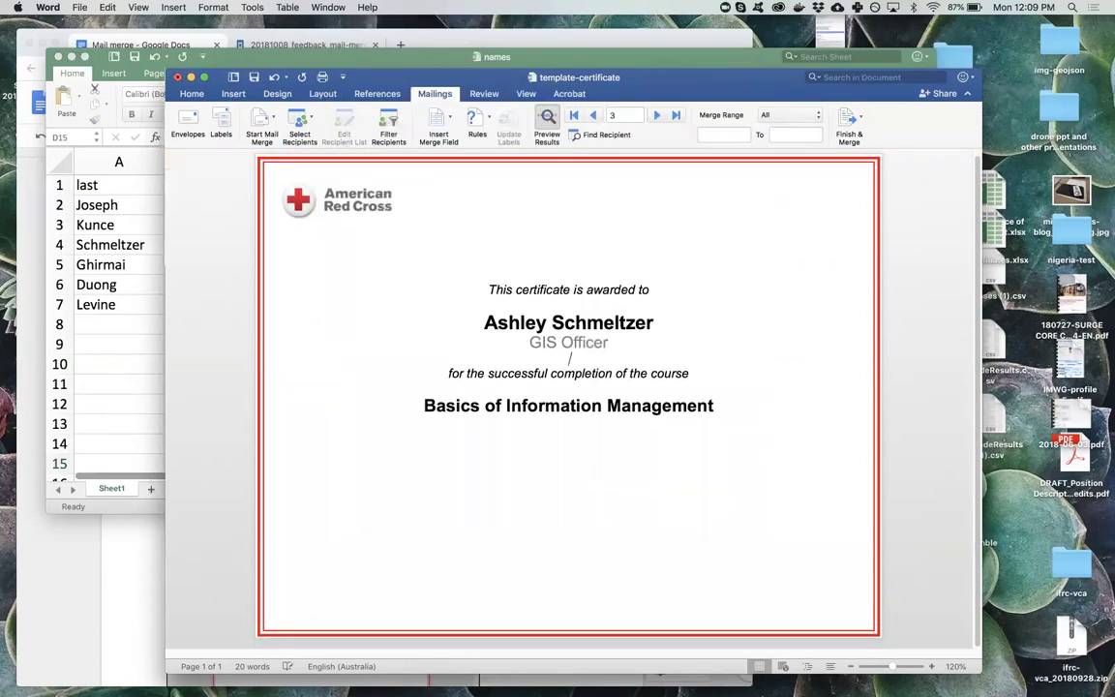
# Open certificate-output.pdf from the Documents folder in Finder.
pyautogui.click(179, 674)
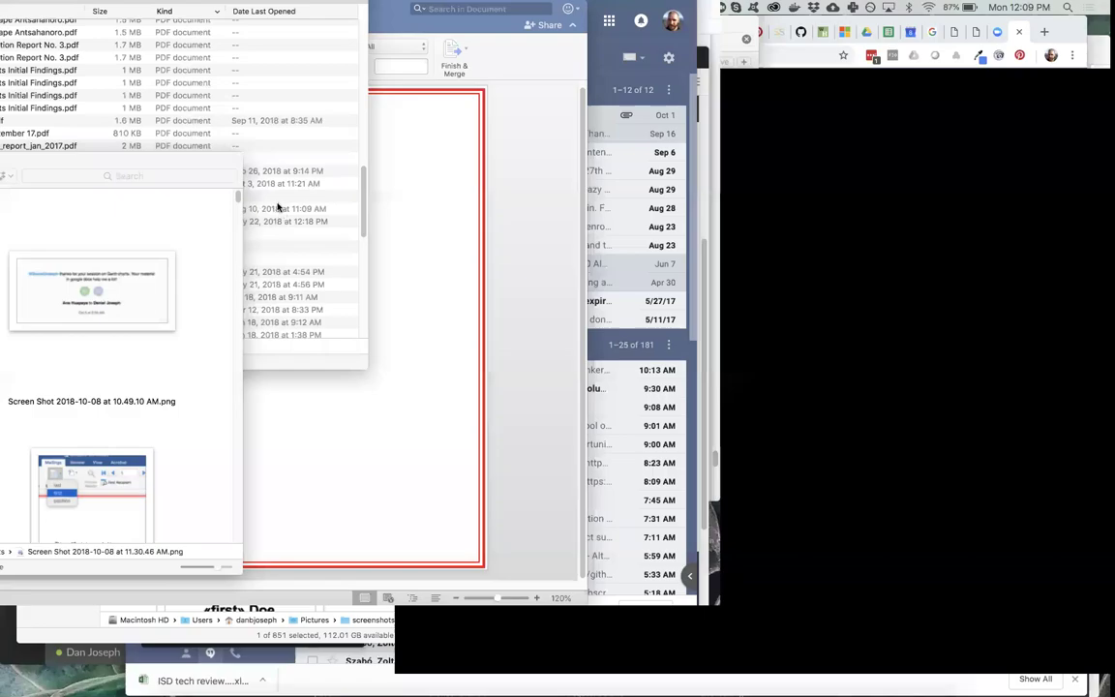
pyautogui.hotkey('ctrl', 'Up')
pyautogui.moveTo(604, 29)
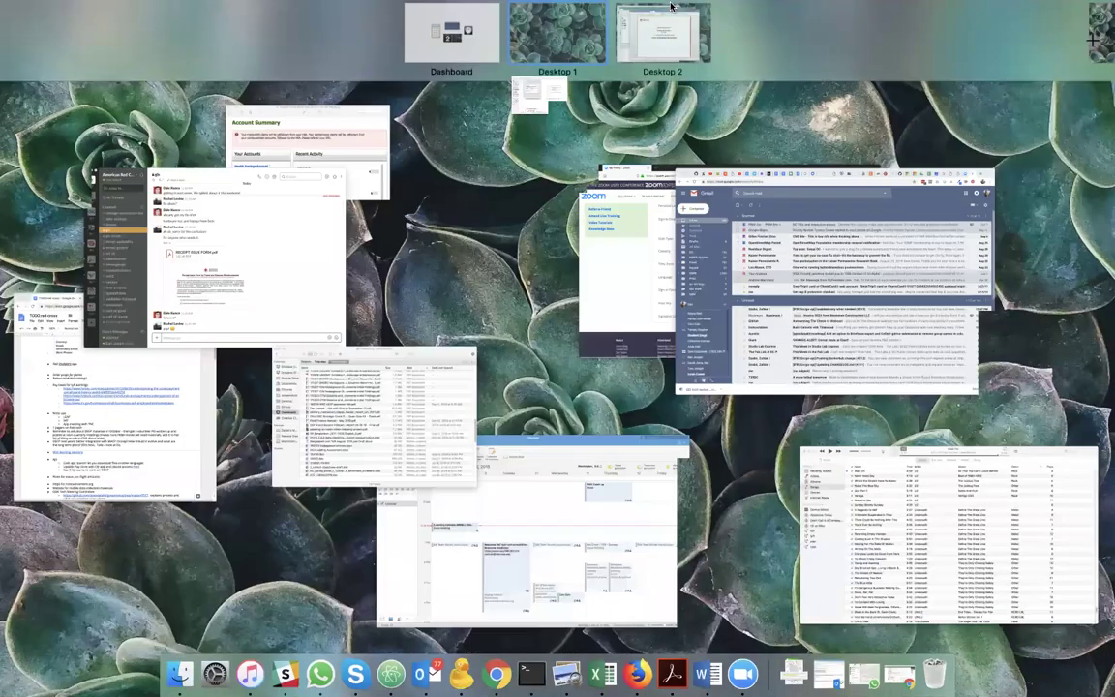
pyautogui.click(310, 391)
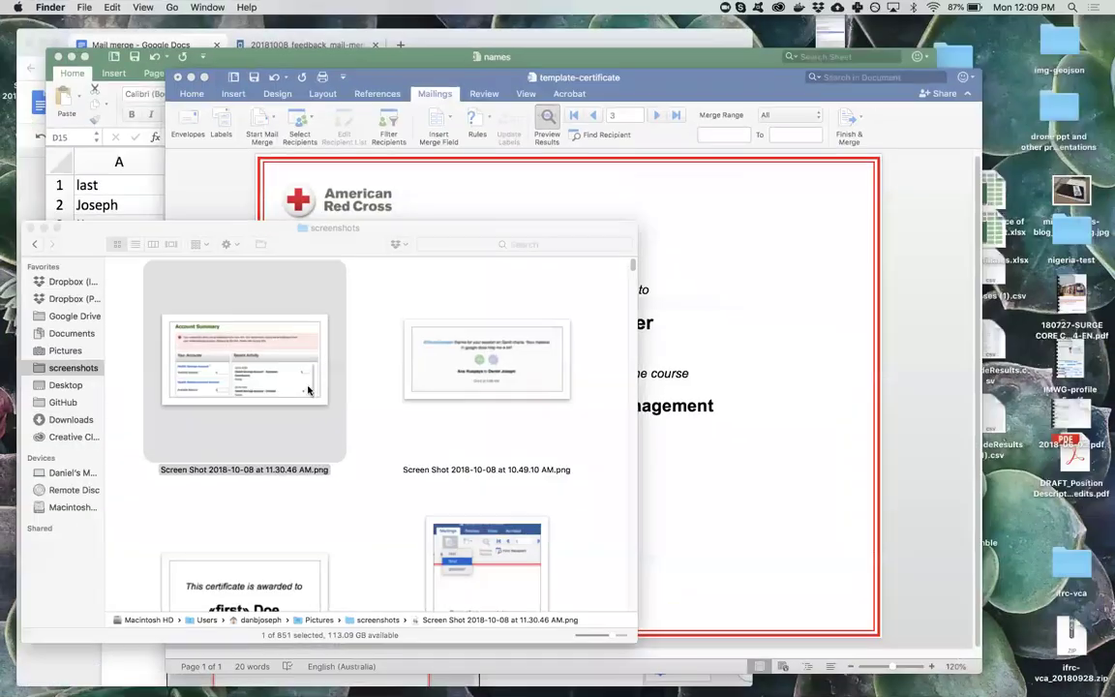
pyautogui.click(135, 295)
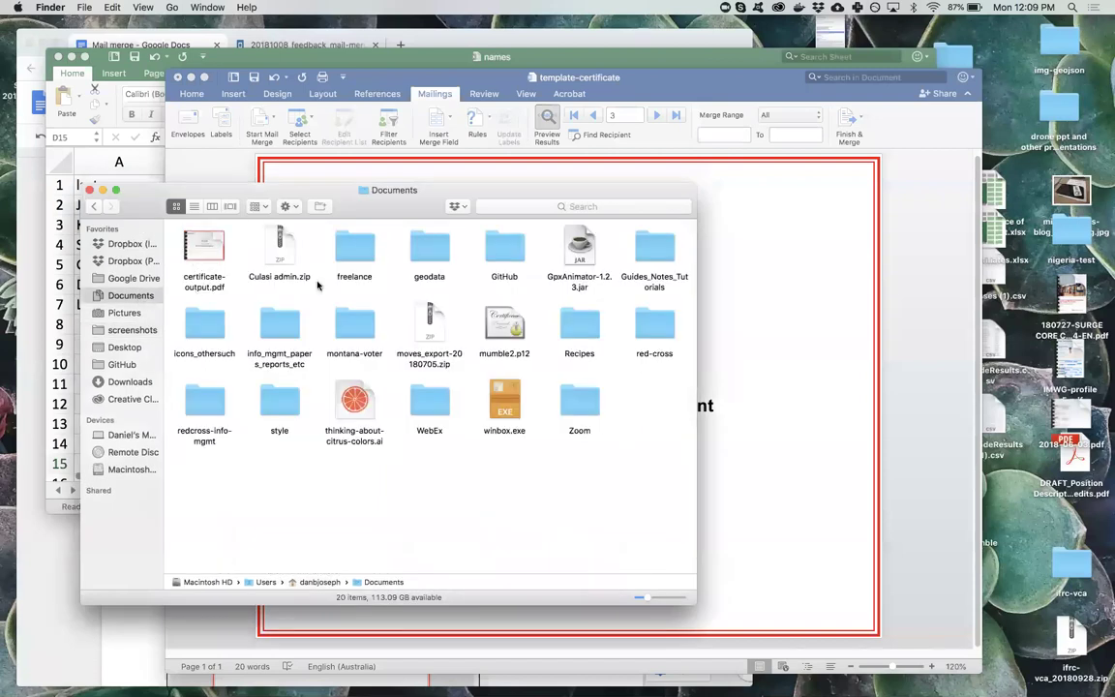
pyautogui.click(205, 244)
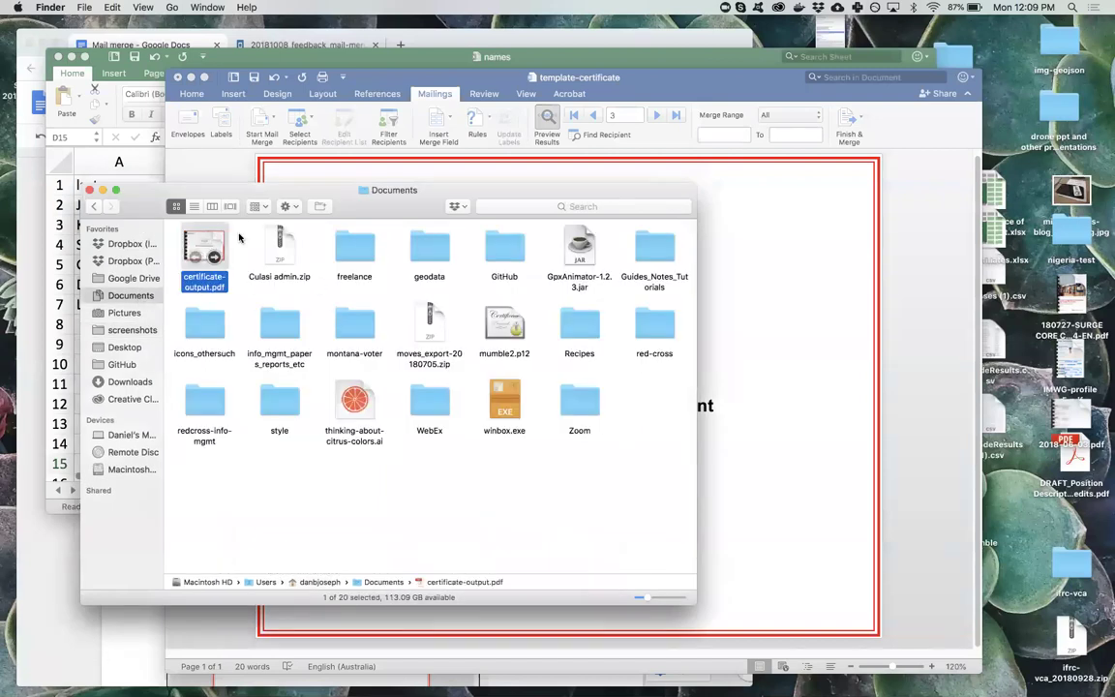
pyautogui.doubleClick(205, 244)
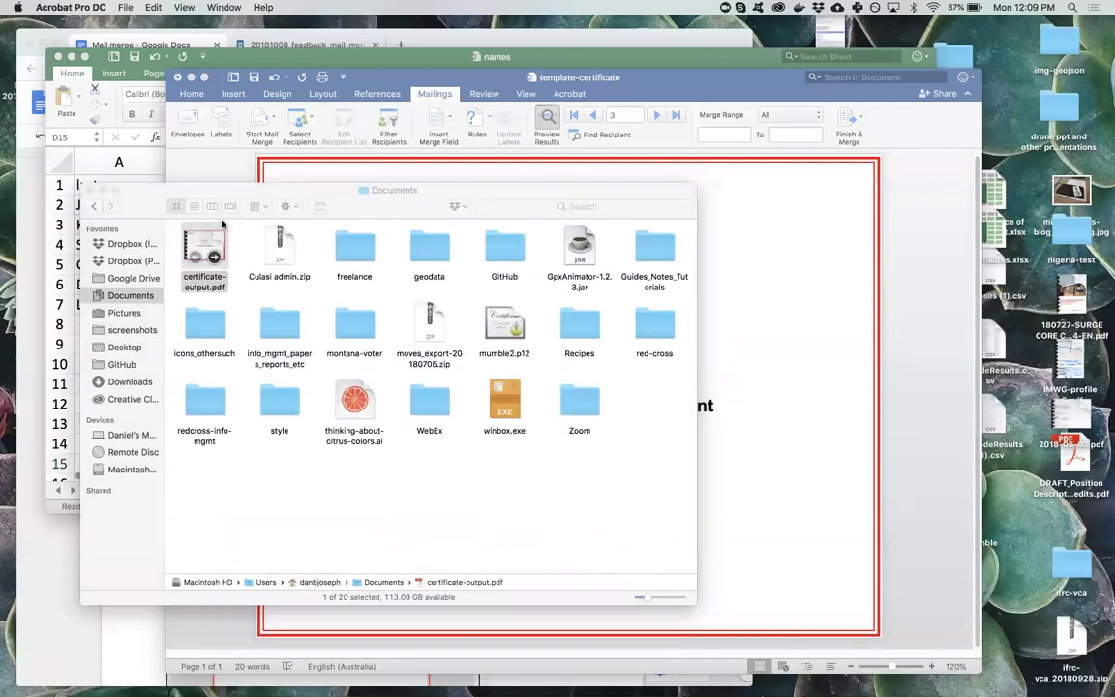
# Move the Acrobat window showing the PDF onto Desktop 2 using Mission Control.
pyautogui.hotkey('ctrl', 'Up')
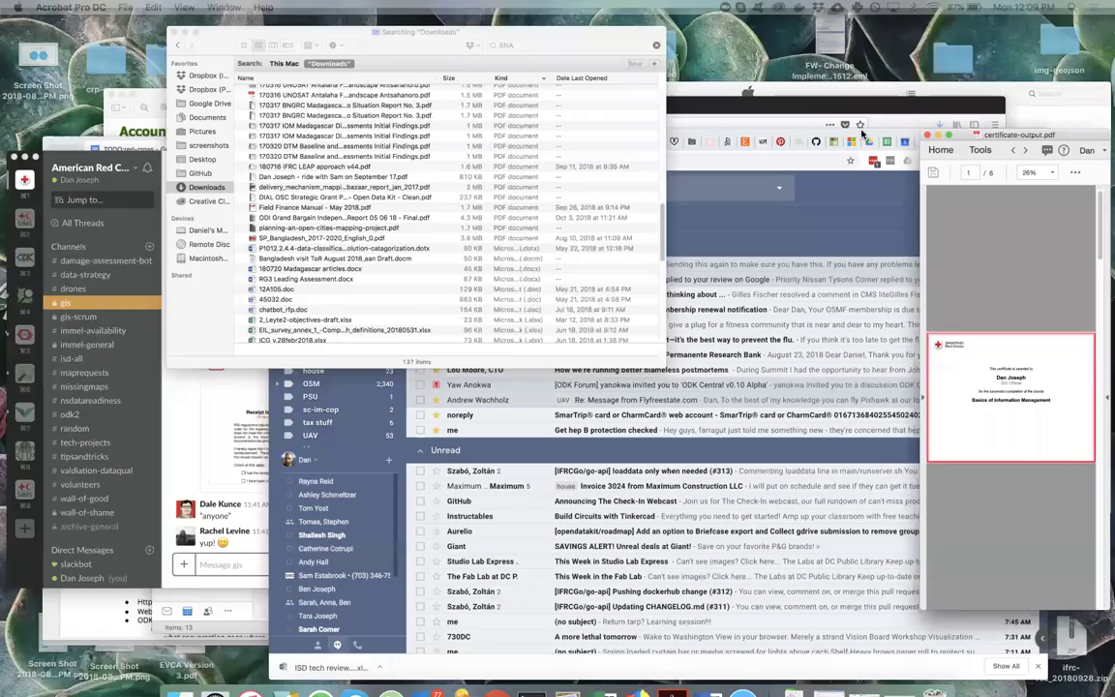
pyautogui.hotkey('ctrl', 'Up')
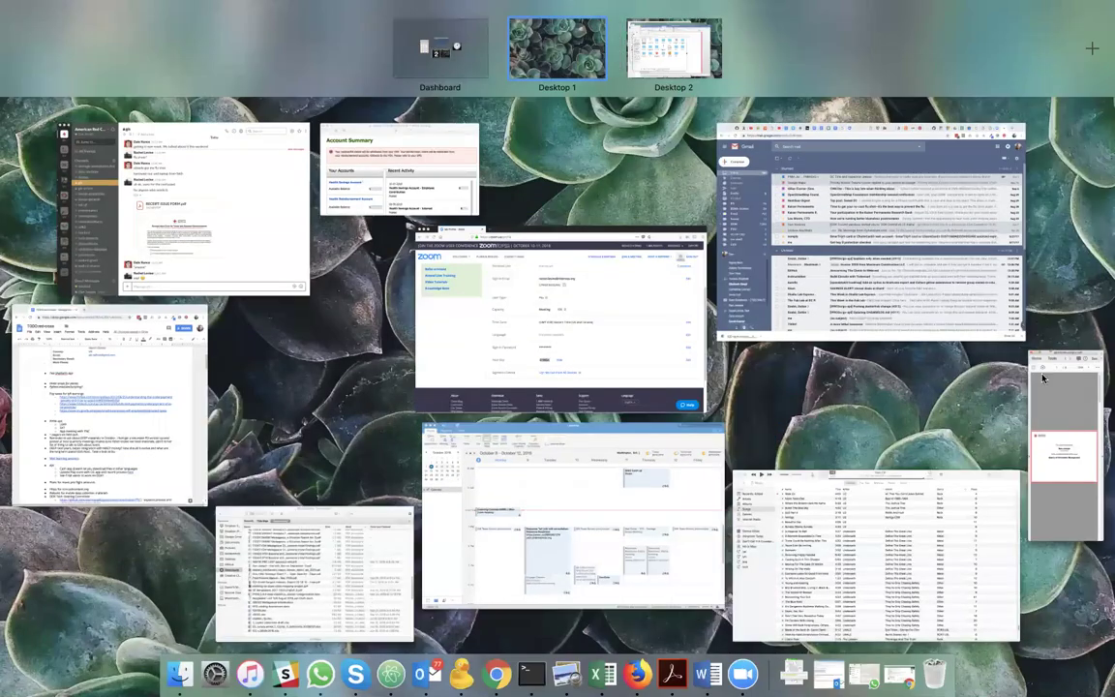
pyautogui.moveTo(1055, 416); pyautogui.dragTo(660, 43)
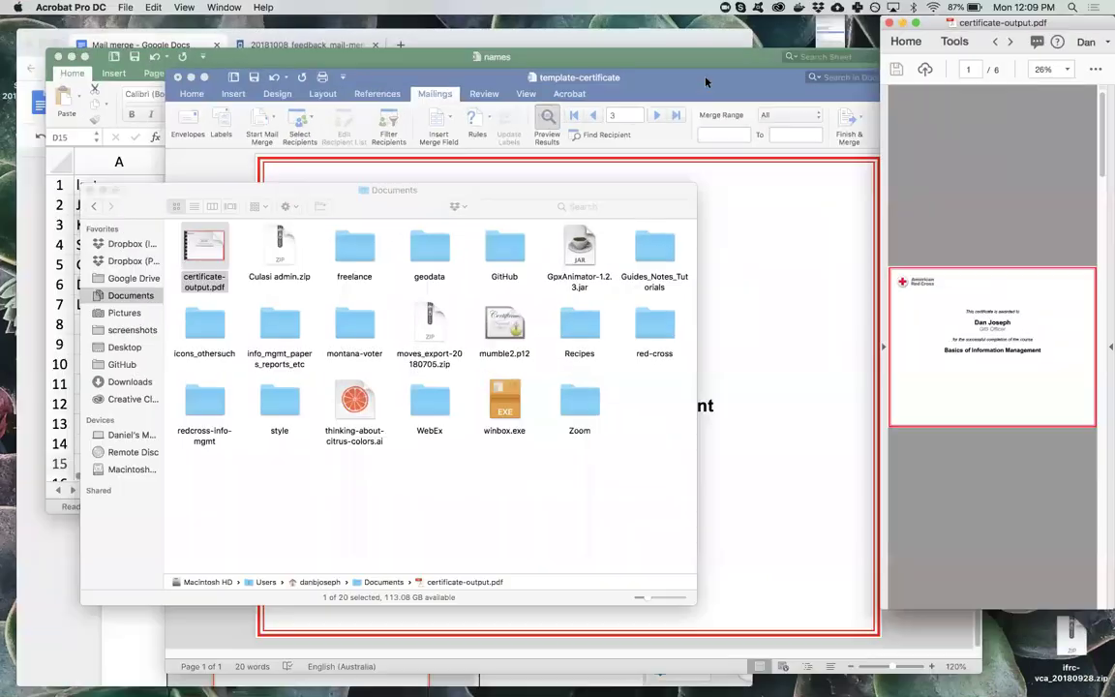
# Bring the certificate PDF up large in Acrobat and view it at 100% zoom.
pyautogui.click(667, 46)
pyautogui.click(915, 21)
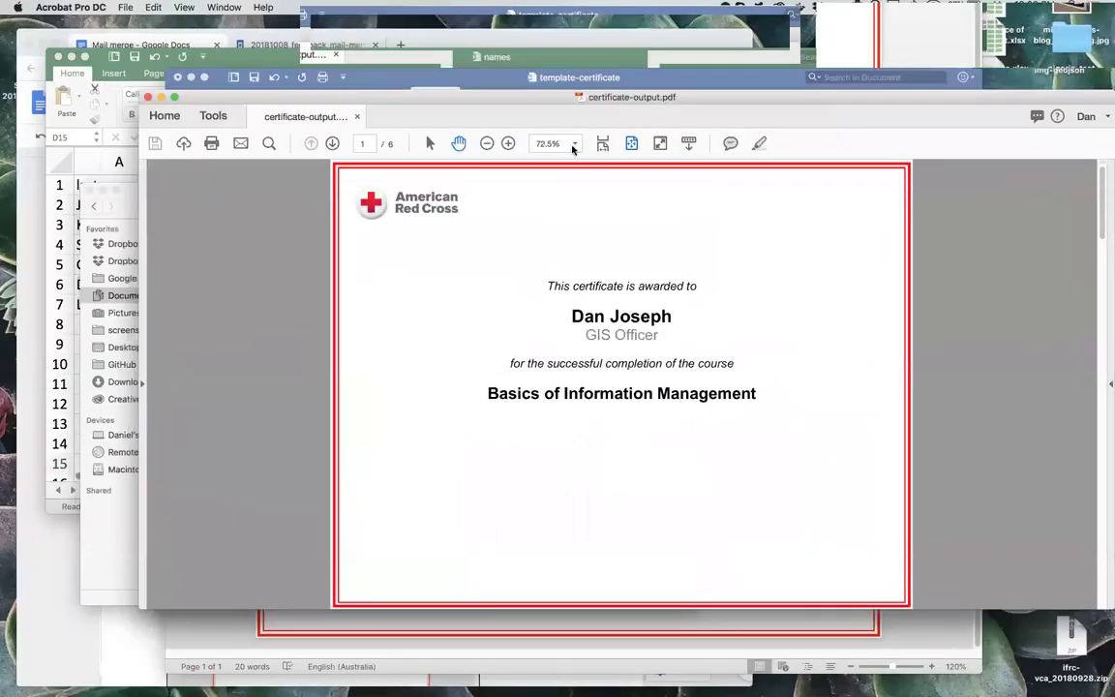
pyautogui.click(574, 143)
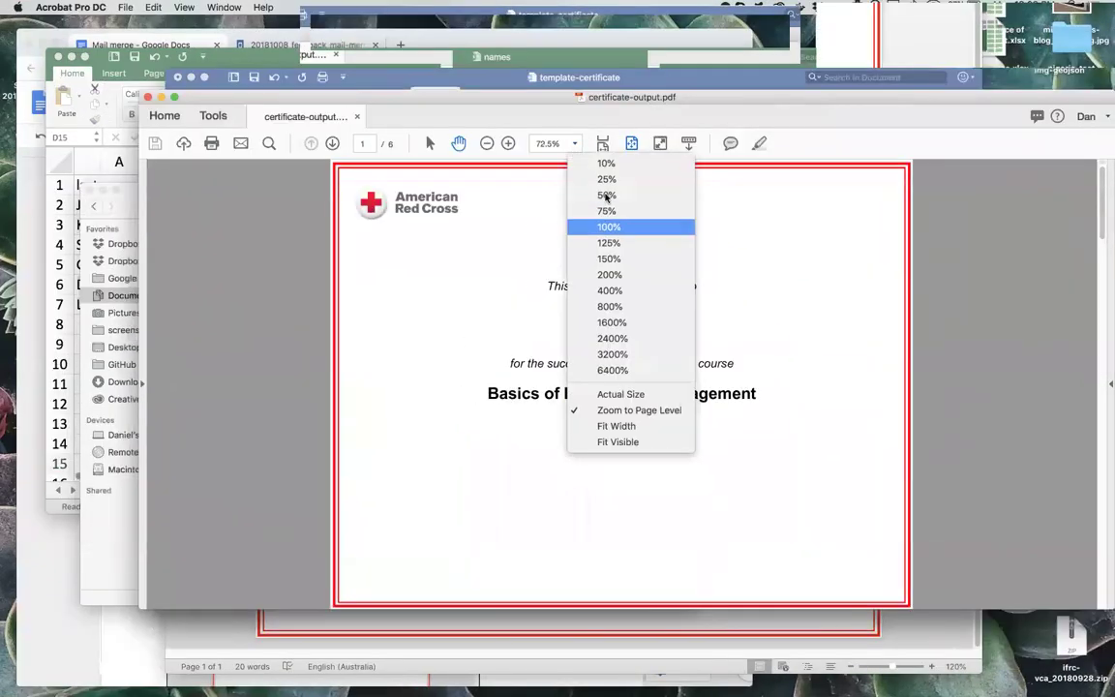
pyautogui.click(614, 226)
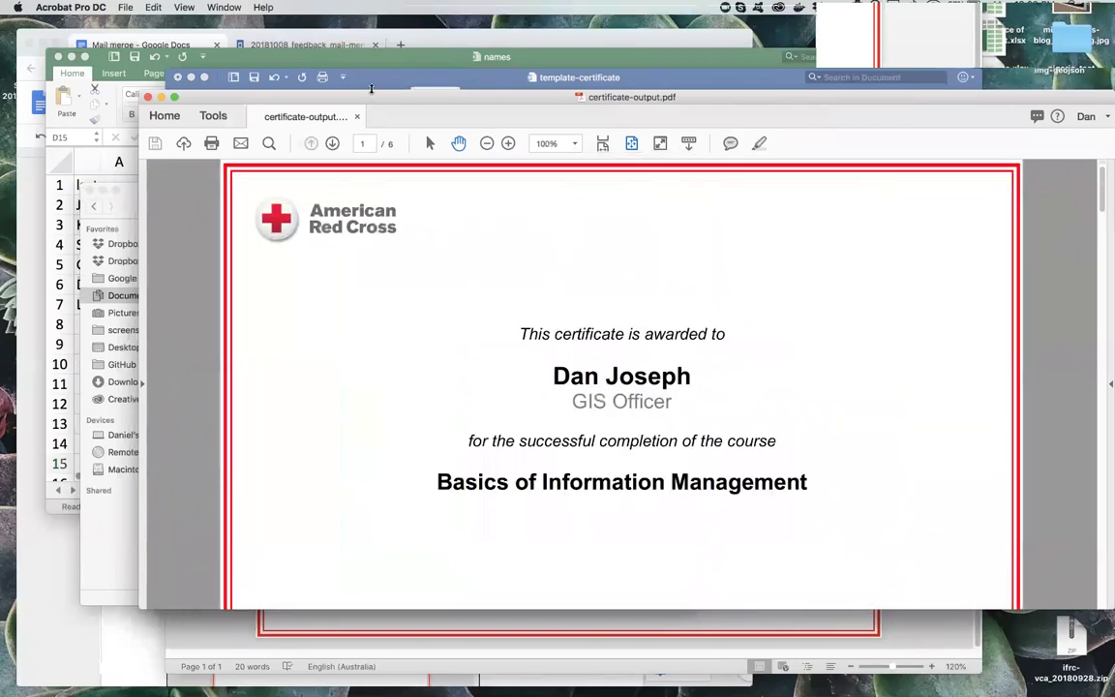
pyautogui.moveTo(335, 89); pyautogui.dragTo(333, 17)
# Page through certificates 2 to 6 to check each personalised name.
pyautogui.click(332, 69)
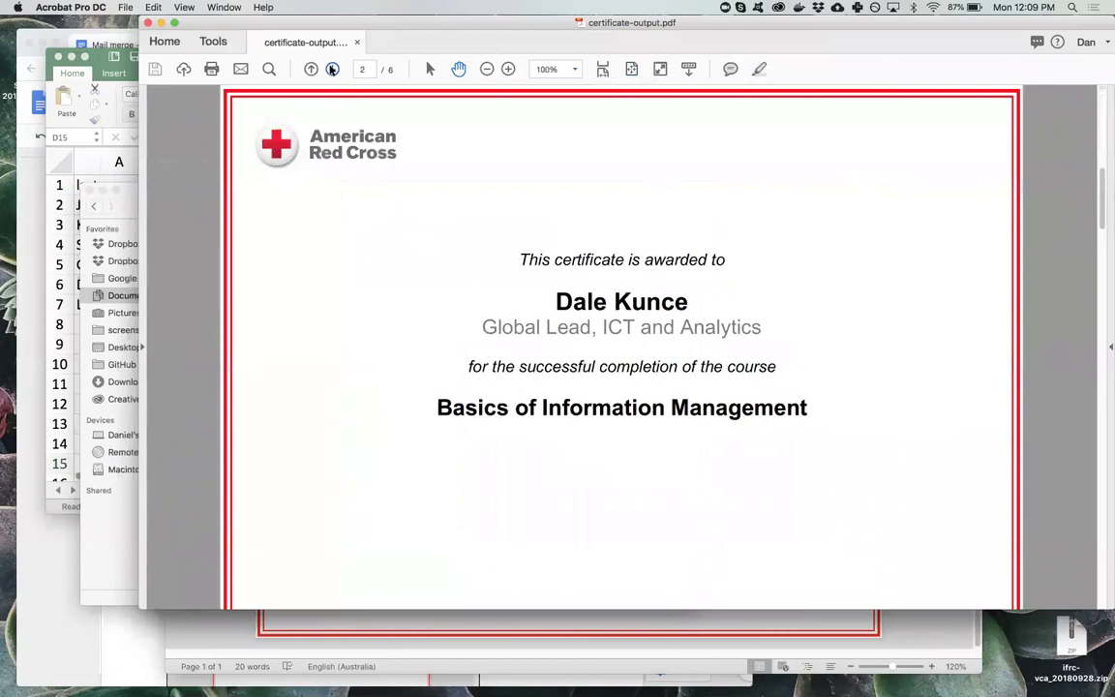
pyautogui.click(332, 68)
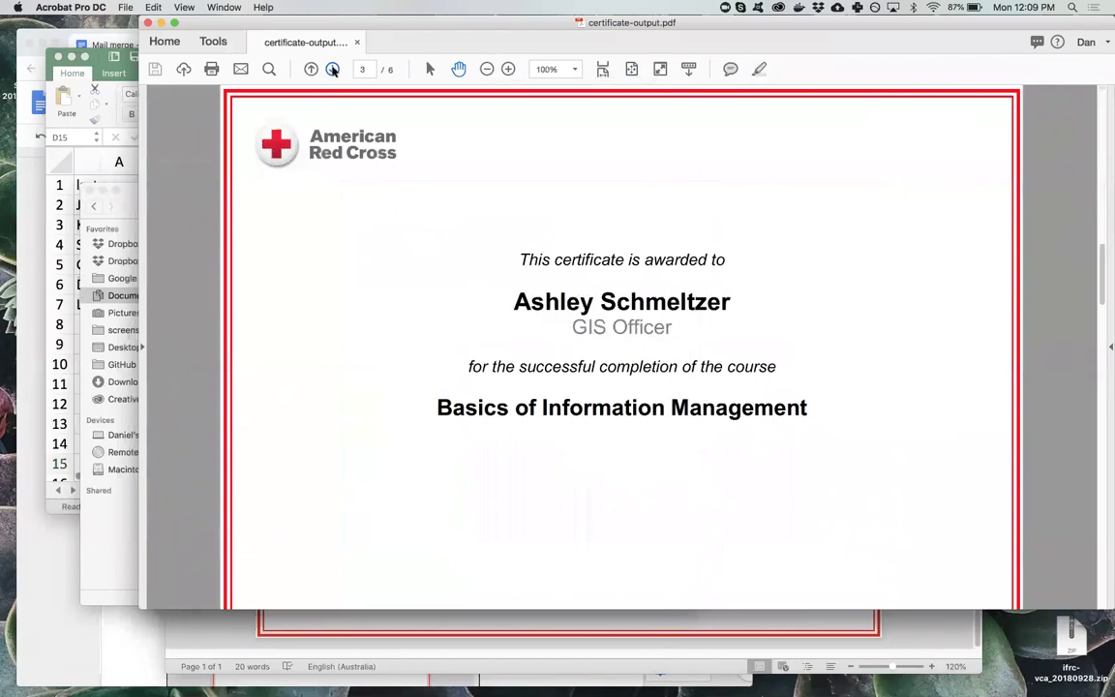
pyautogui.click(331, 69)
pyautogui.moveTo(300, 36); pyautogui.dragTo(294, 78)
pyautogui.click(333, 110)
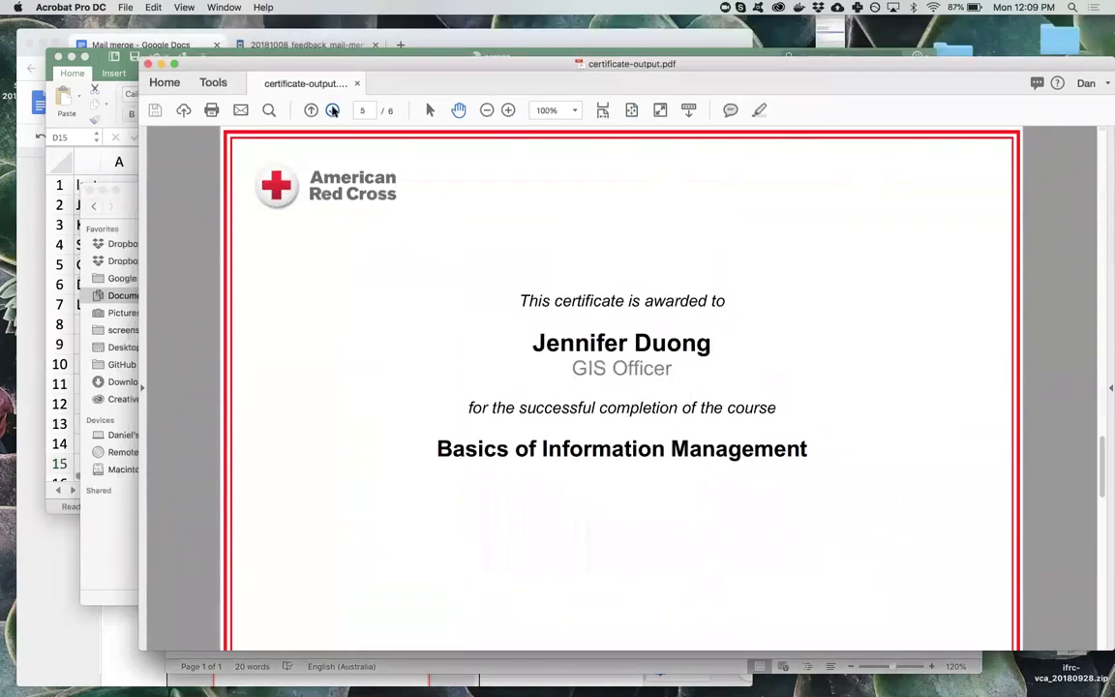
pyautogui.click(333, 110)
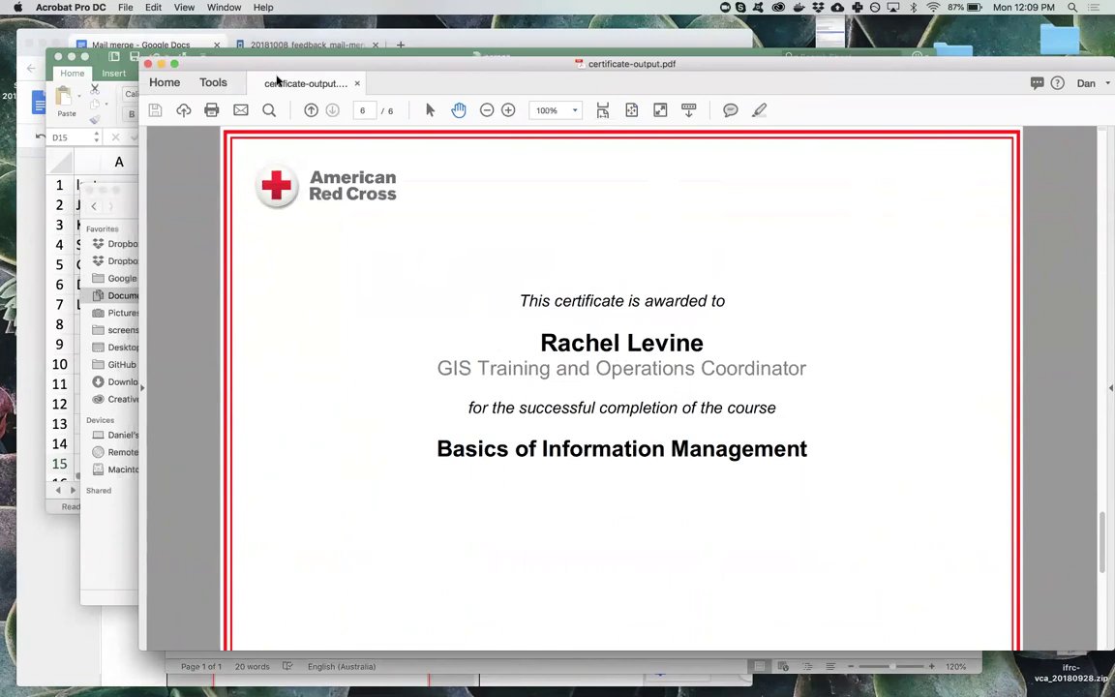
# Close certificate-output.pdf, put away the Documents folder, and reposition the Word template window.
pyautogui.click(357, 84)
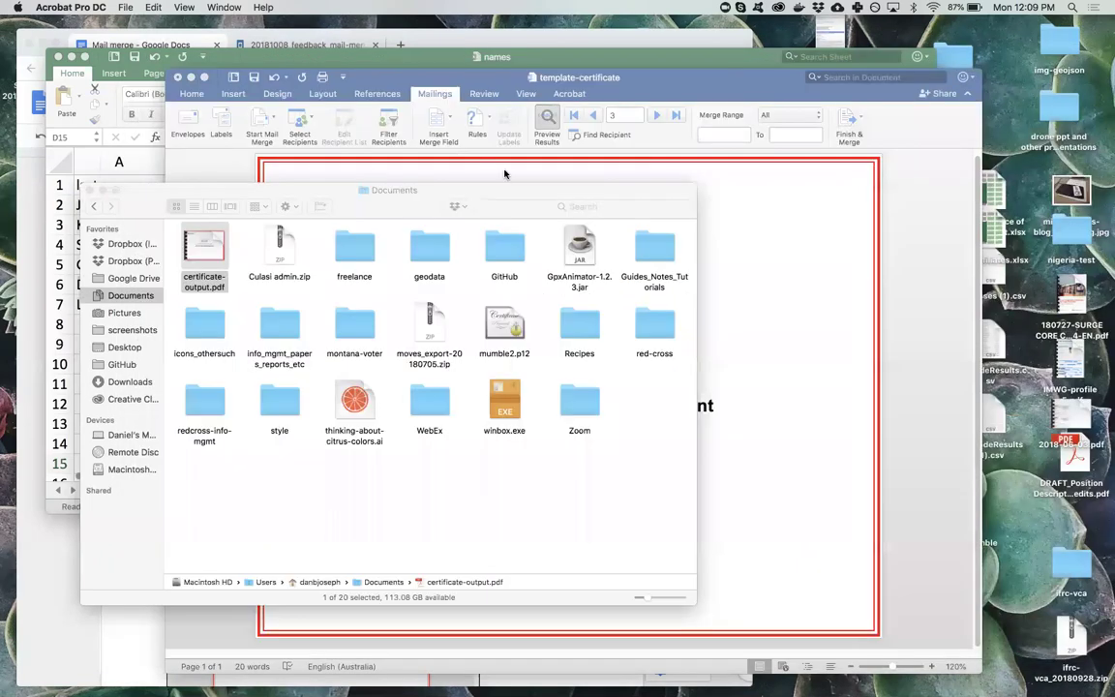
pyautogui.click(104, 190)
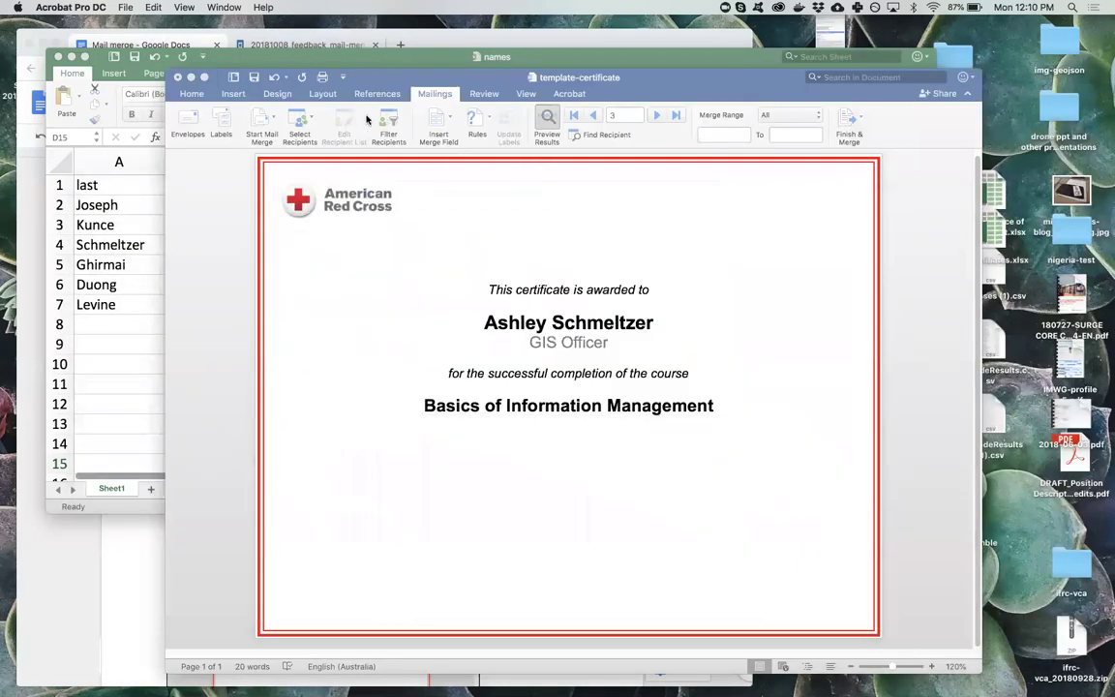
pyautogui.moveTo(395, 79); pyautogui.dragTo(483, 47)
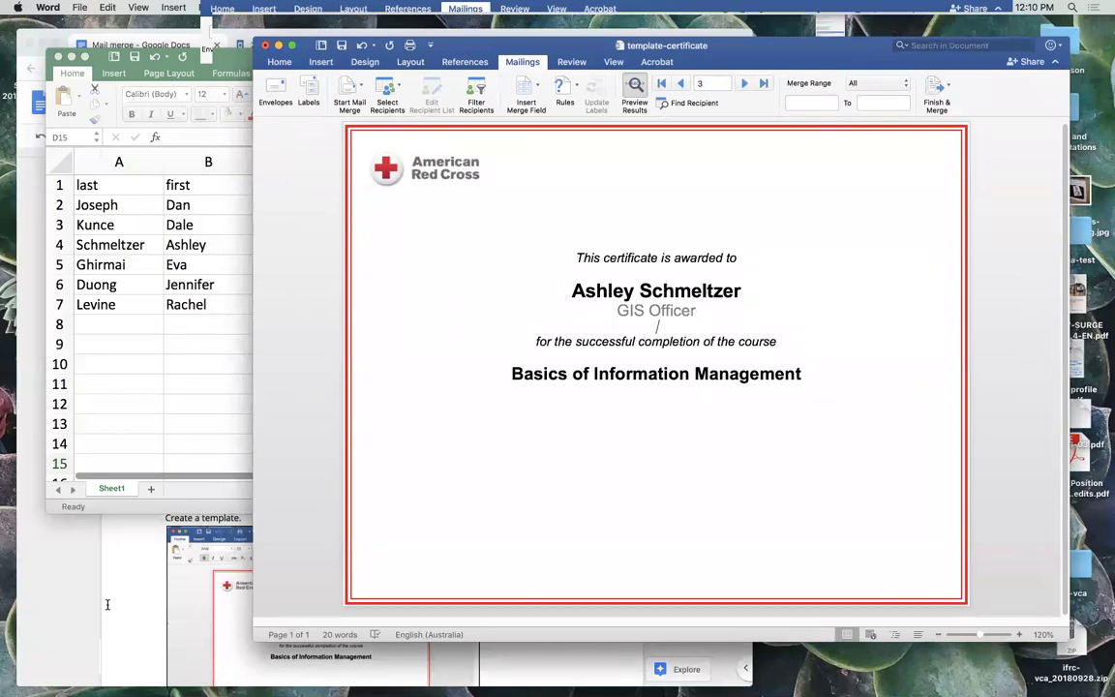
# Bring the Mail merge guide to the front and scroll down through its instructions.
pyautogui.click(107, 539)
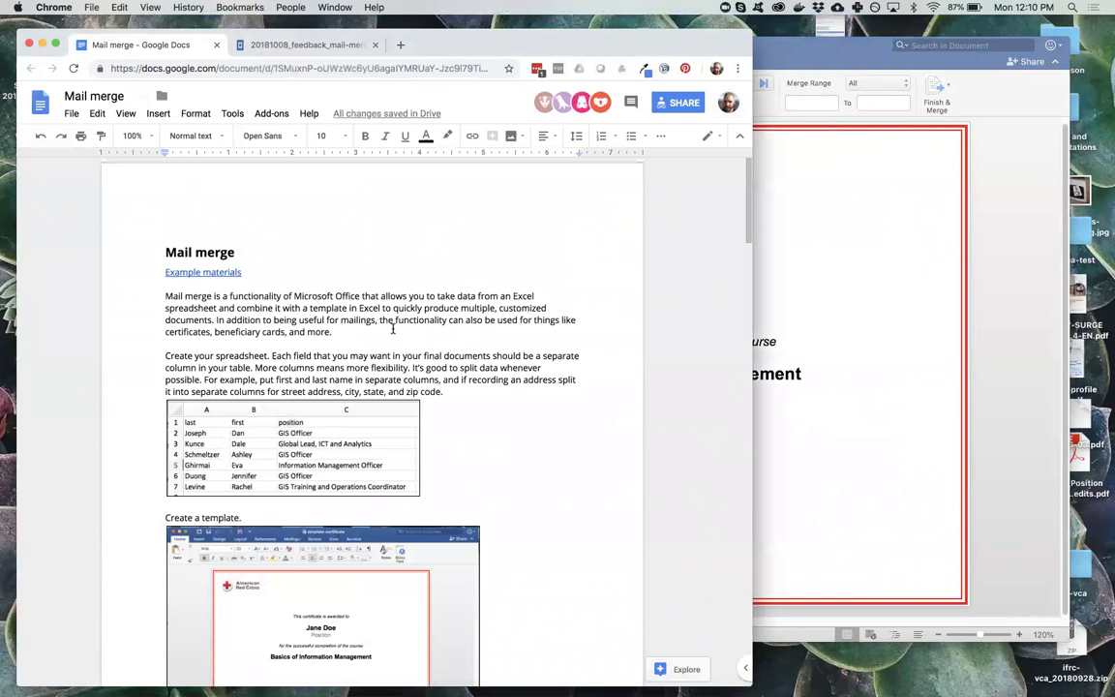
pyautogui.scroll(-4, 392, 329)
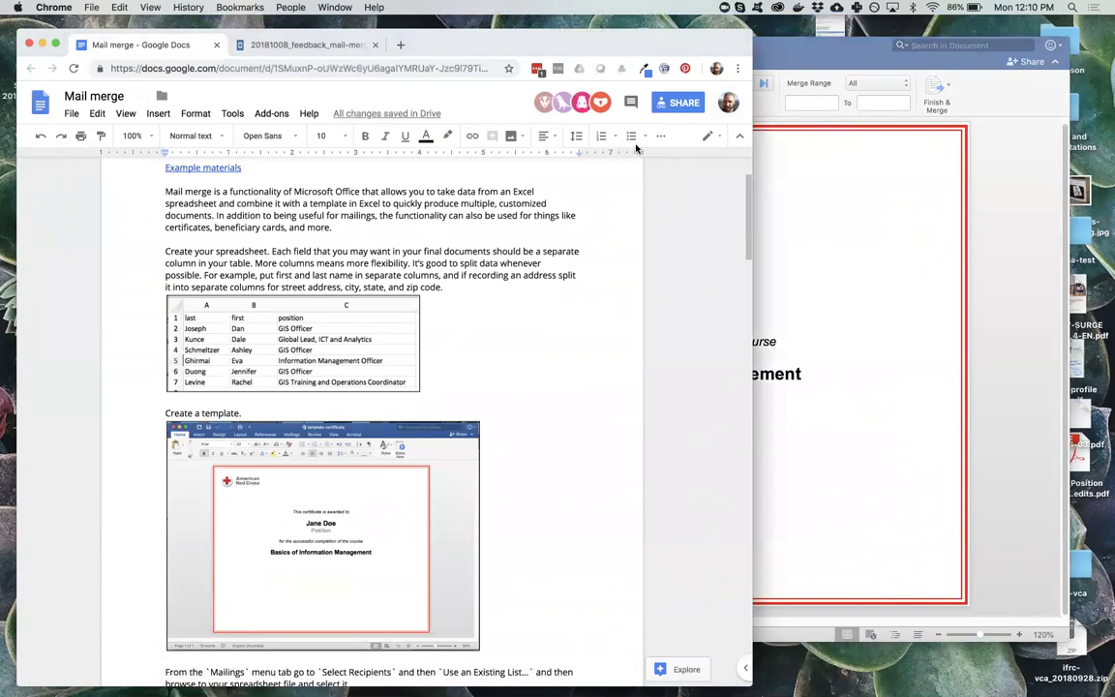
pyautogui.moveTo(438, 678)
# Copy the feedback form's web address, then return to the Mail merge guide.
pyautogui.click(271, 45)
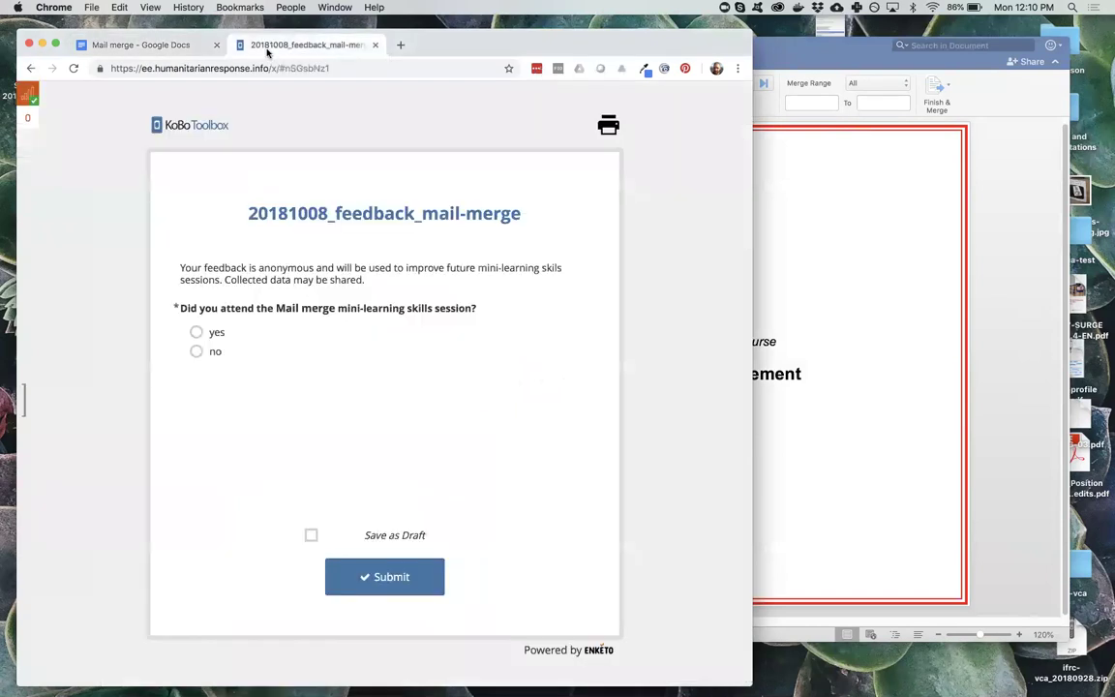
pyautogui.click(274, 69)
pyautogui.rightClick(274, 70)
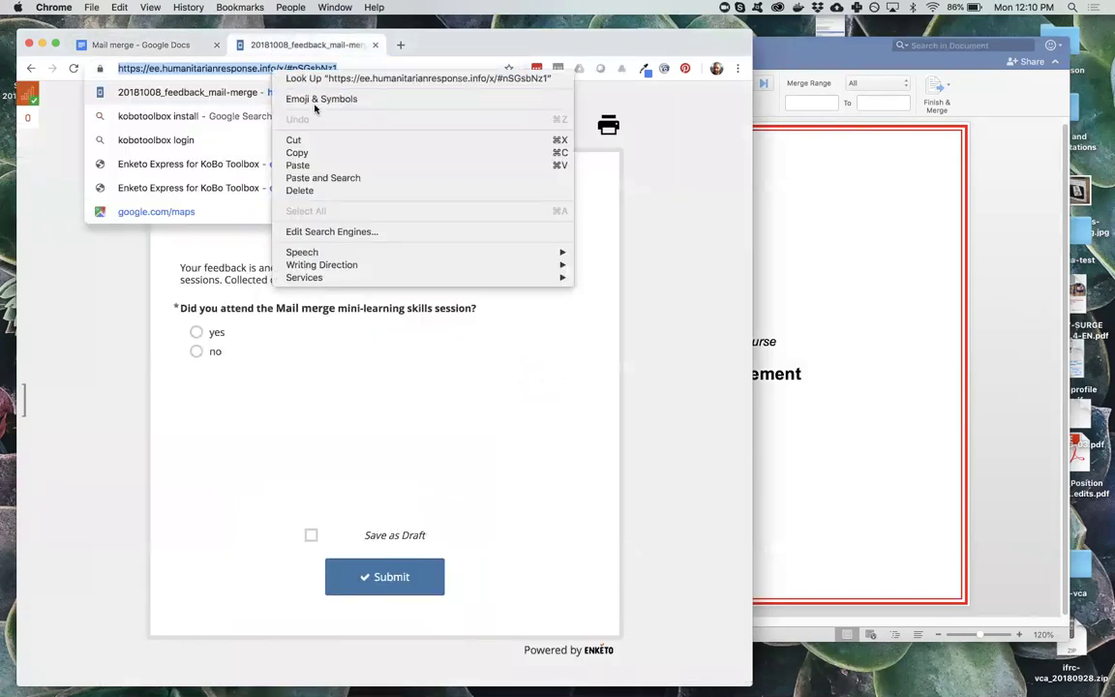
pyautogui.click(297, 152)
pyautogui.click(153, 44)
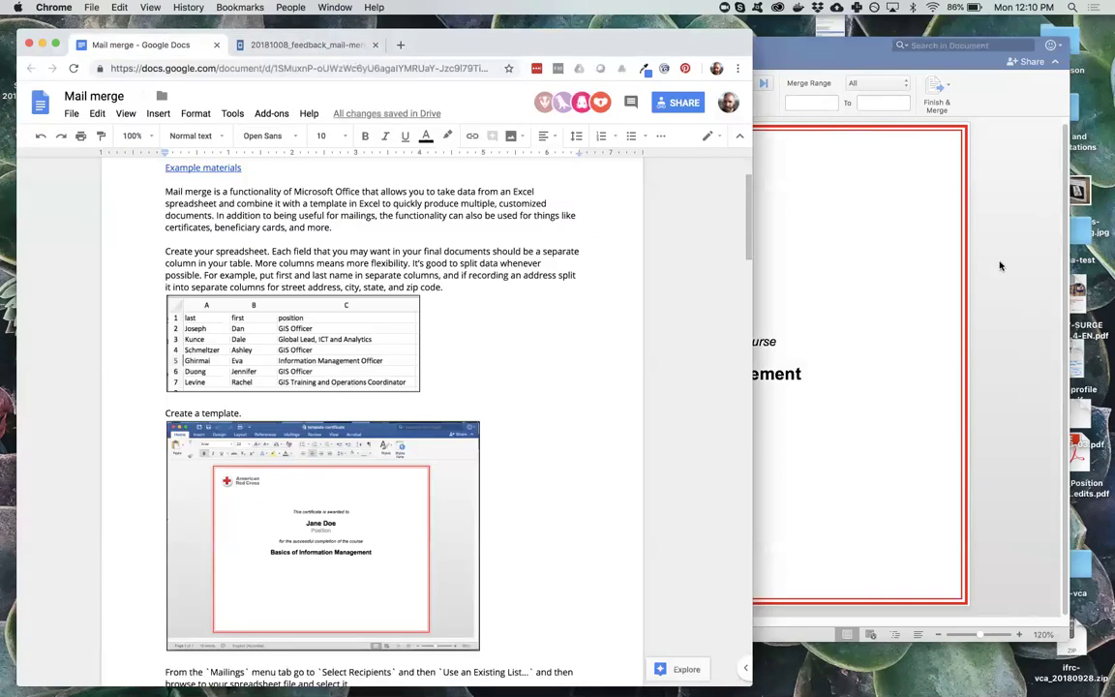